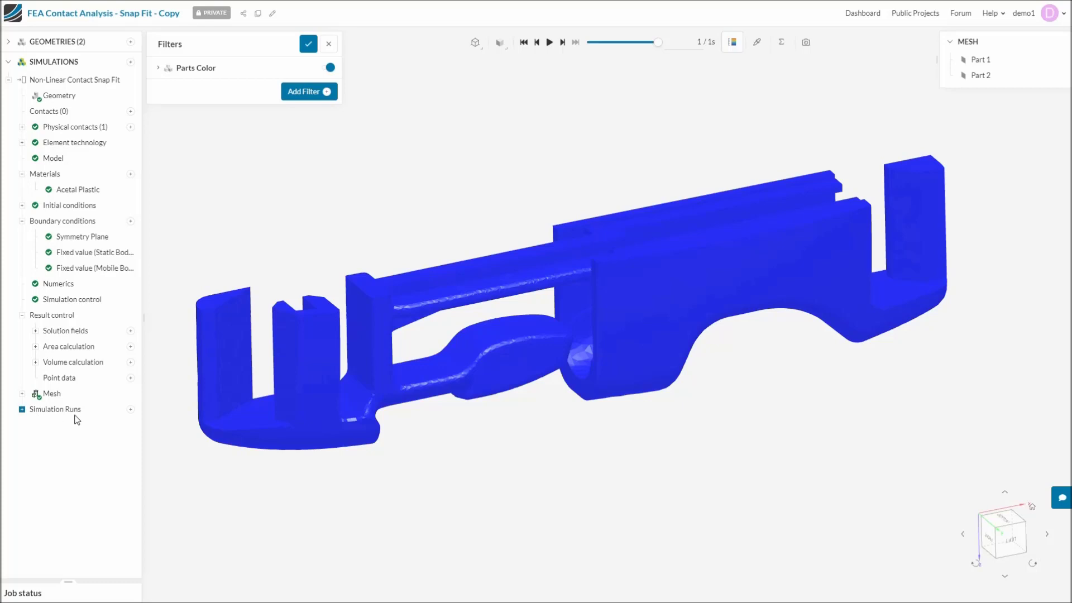
- Open the solution fields of the Snap-Fit simulation run
{"action": "left_click", "coordinate": [22, 410]}
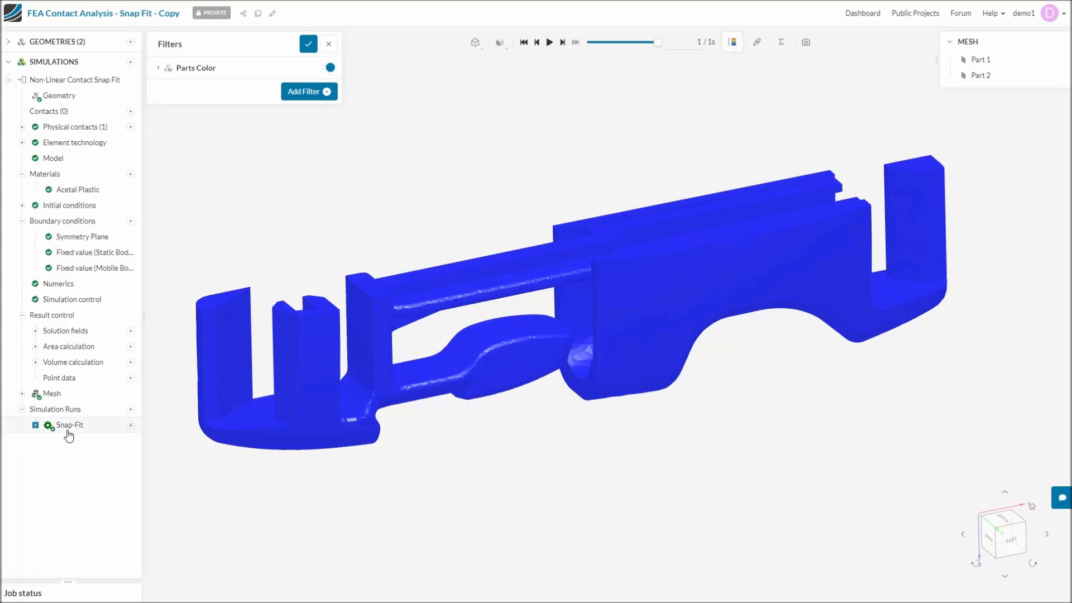
{"action": "left_click", "coordinate": [40, 428]}
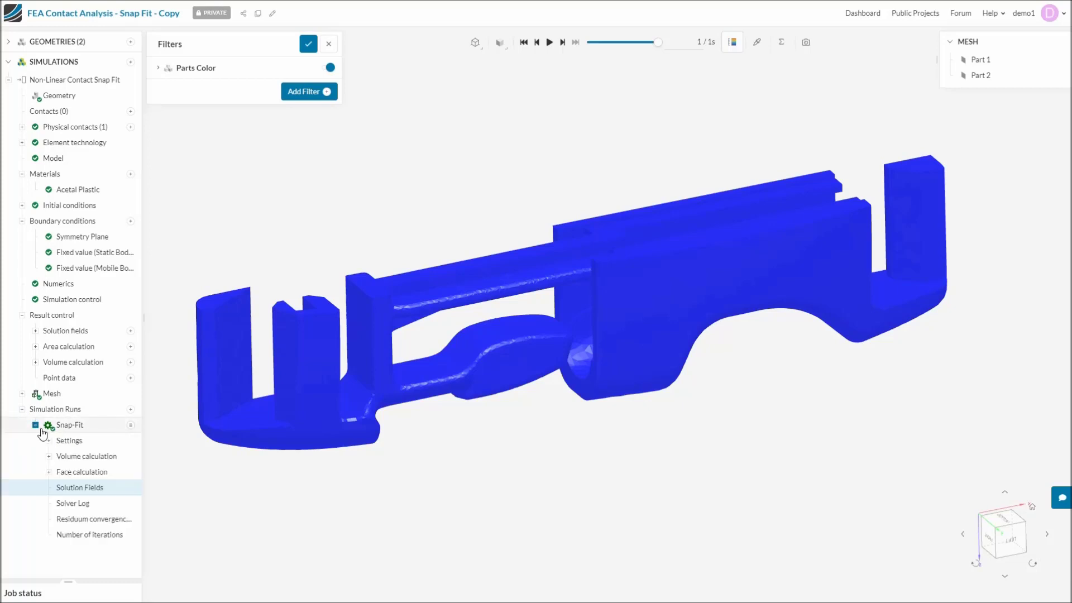
{"action": "left_click", "coordinate": [83, 490]}
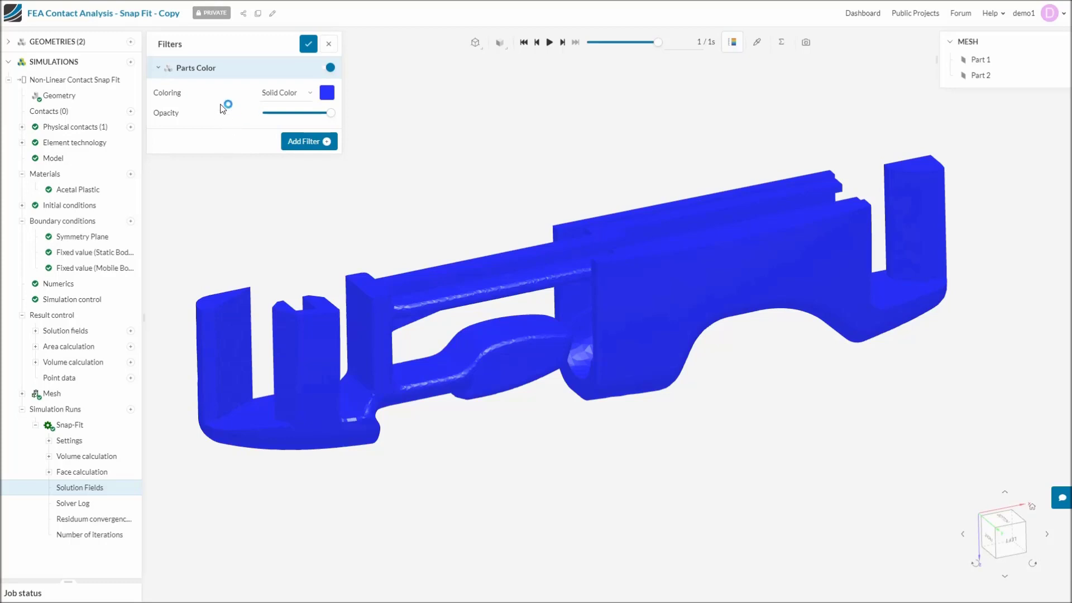
- Recolor the parts in solid dark red, hex 871635, and keep them at full opacity
{"action": "left_click", "coordinate": [327, 94]}
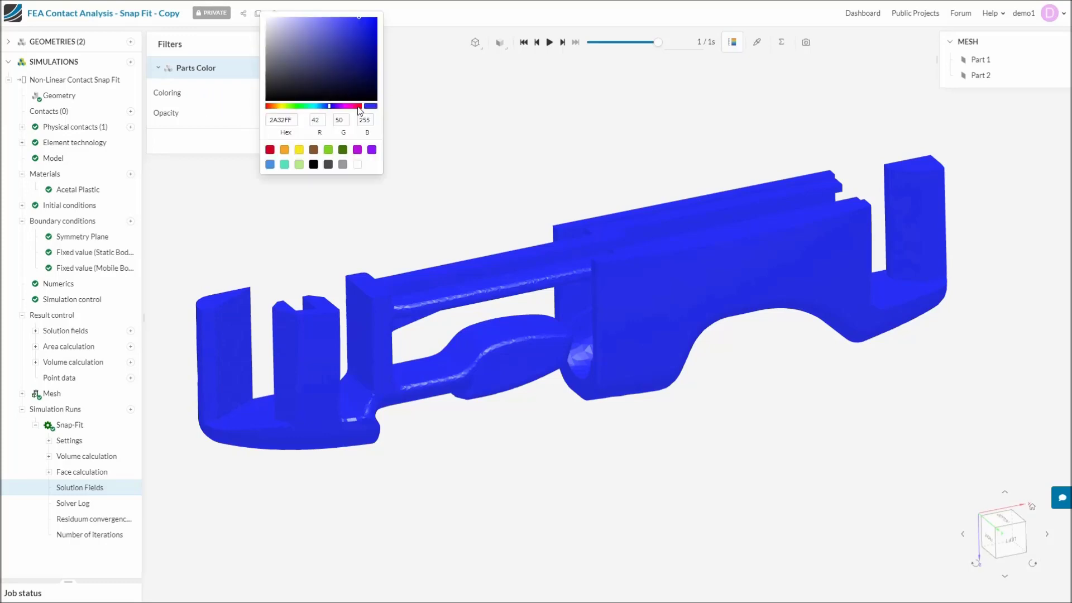
{"action": "left_click", "coordinate": [357, 106]}
{"action": "left_click", "coordinate": [358, 65]}
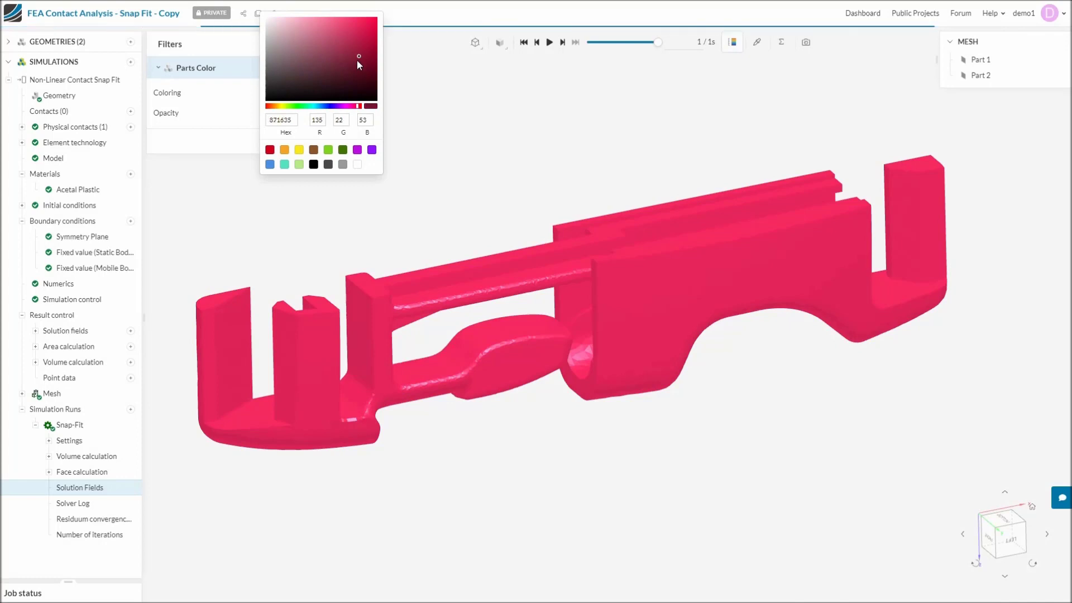
{"action": "left_click", "coordinate": [226, 91]}
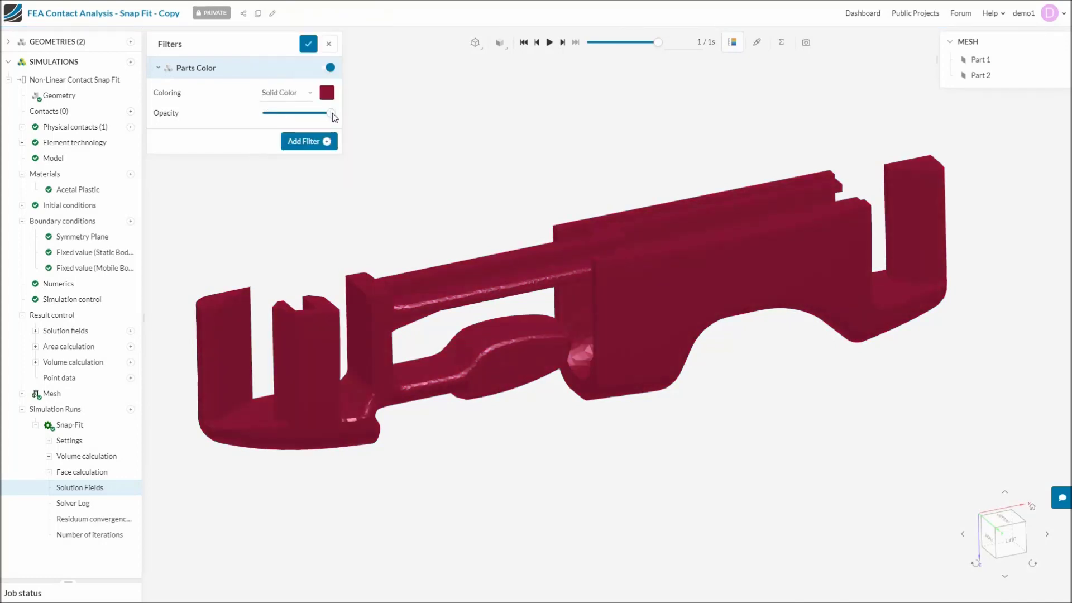
{"action": "mouse_move", "coordinate": [332, 112]}
{"action": "left_mouse_down"}
{"action": "mouse_move", "coordinate": [305, 113]}
{"action": "mouse_move", "coordinate": [341, 113]}
{"action": "left_mouse_up"}
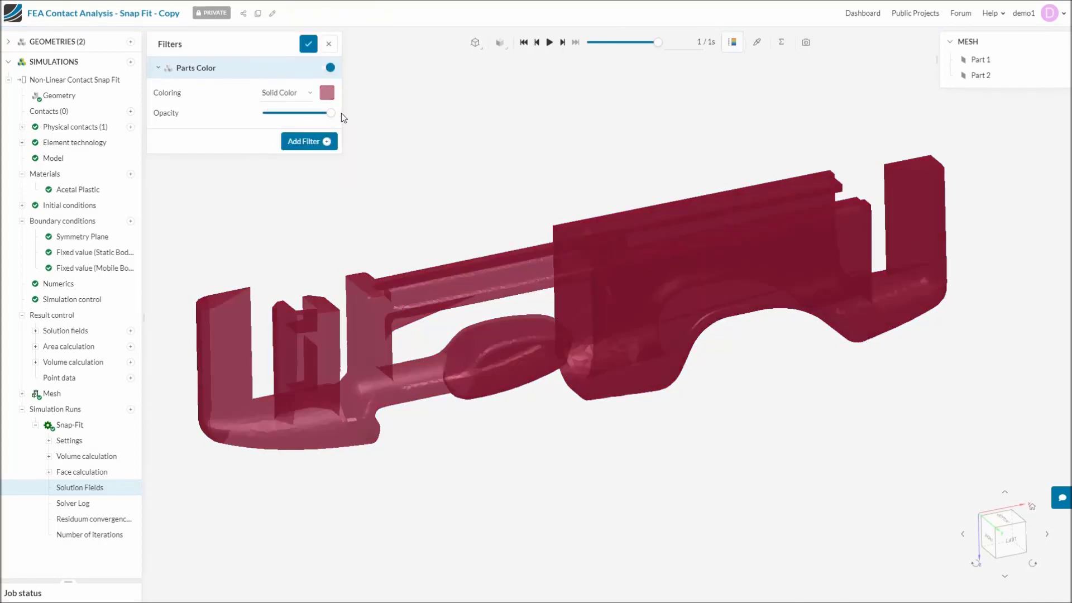
{"action": "left_click", "coordinate": [308, 103]}
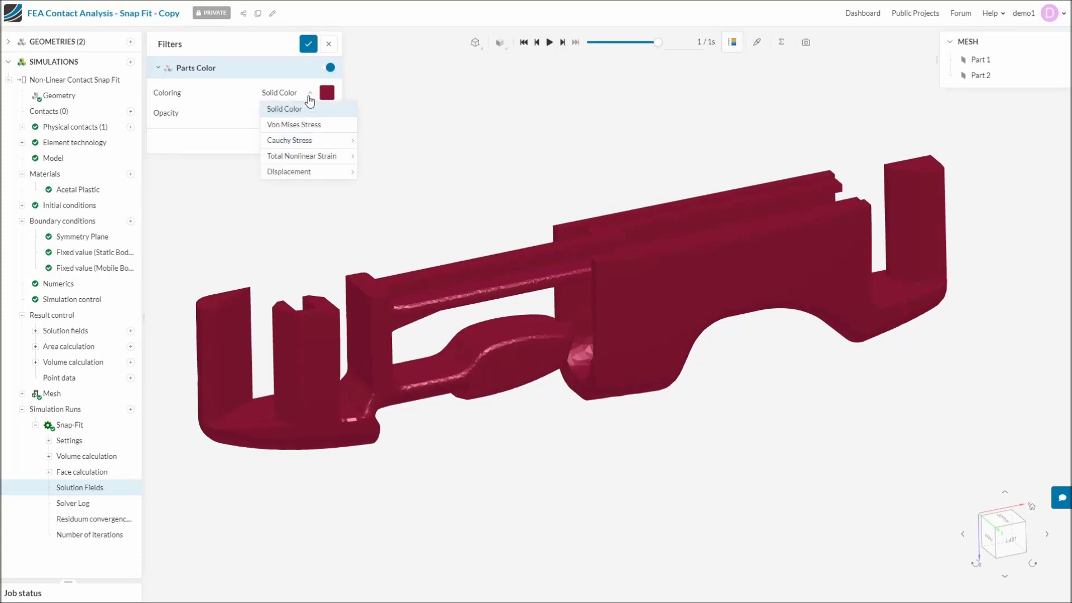
{"action": "left_click", "coordinate": [309, 101]}
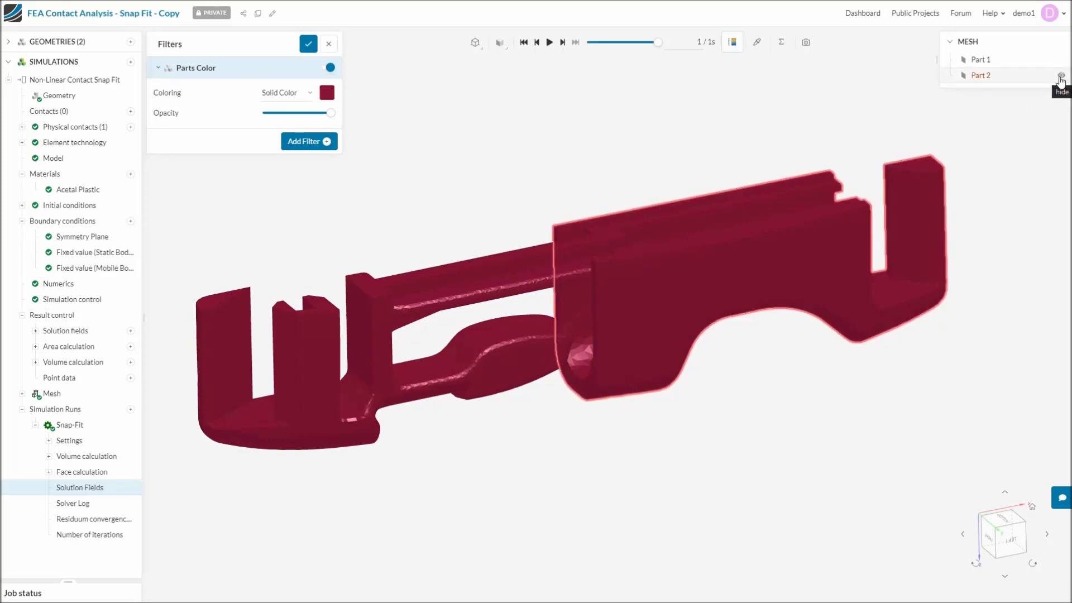
- Hide Part 2 of the mesh and show it again, first individually and once more by showing all parts
{"action": "left_click", "coordinate": [1061, 77]}
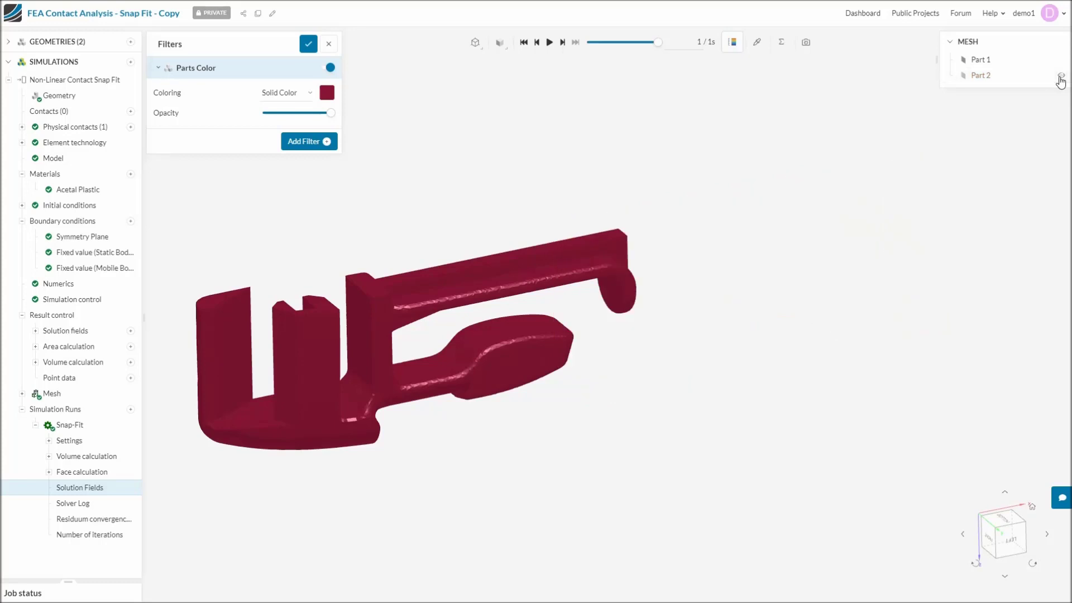
{"action": "left_click", "coordinate": [1061, 77]}
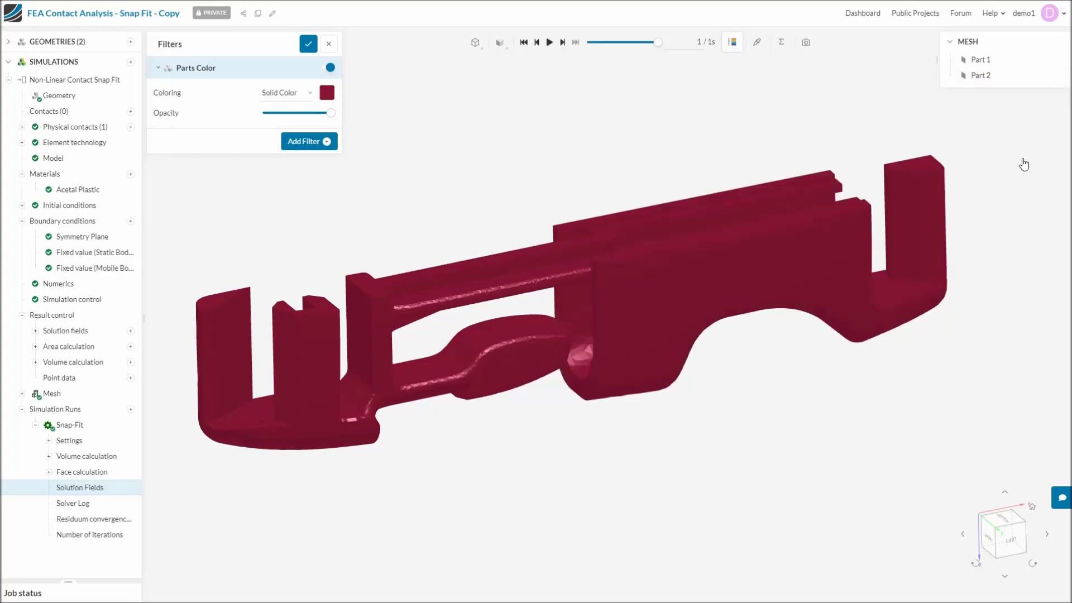
{"action": "right_click", "coordinate": [768, 249]}
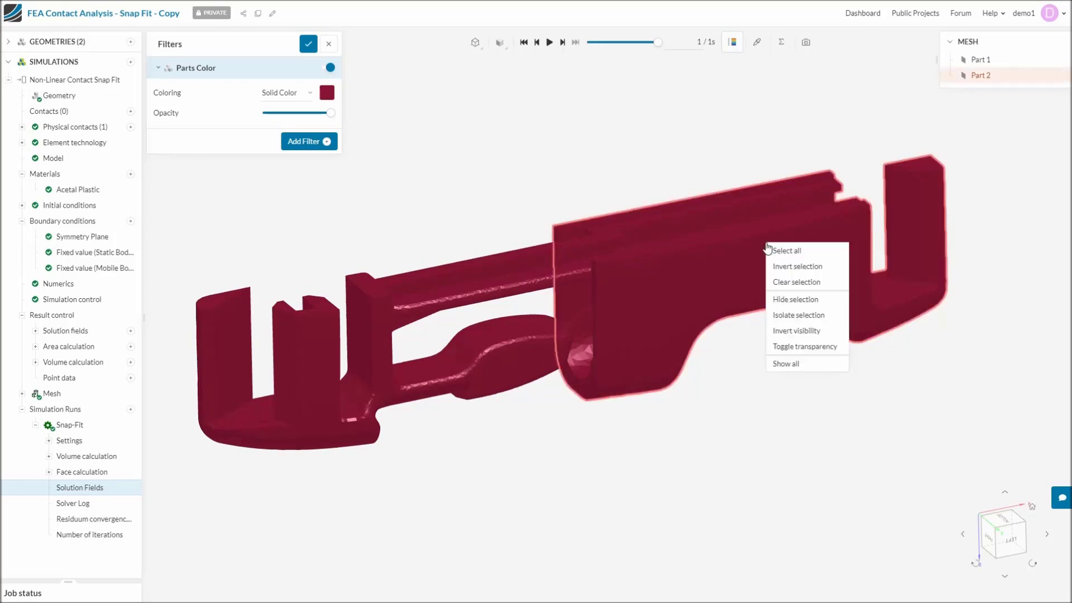
{"action": "left_click", "coordinate": [797, 299]}
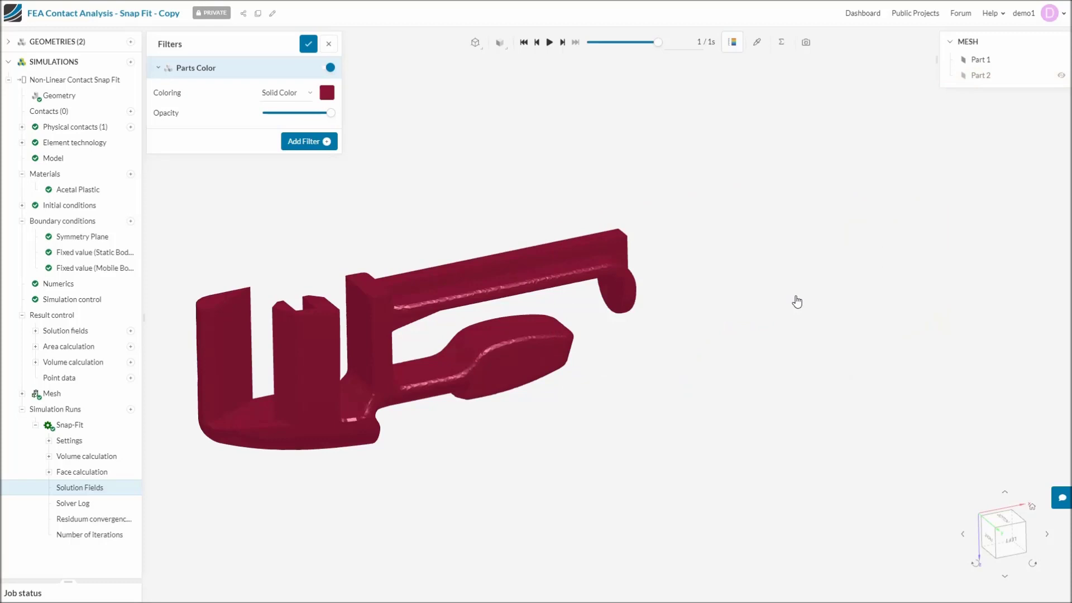
{"action": "right_click", "coordinate": [797, 301]}
{"action": "left_click", "coordinate": [832, 417]}
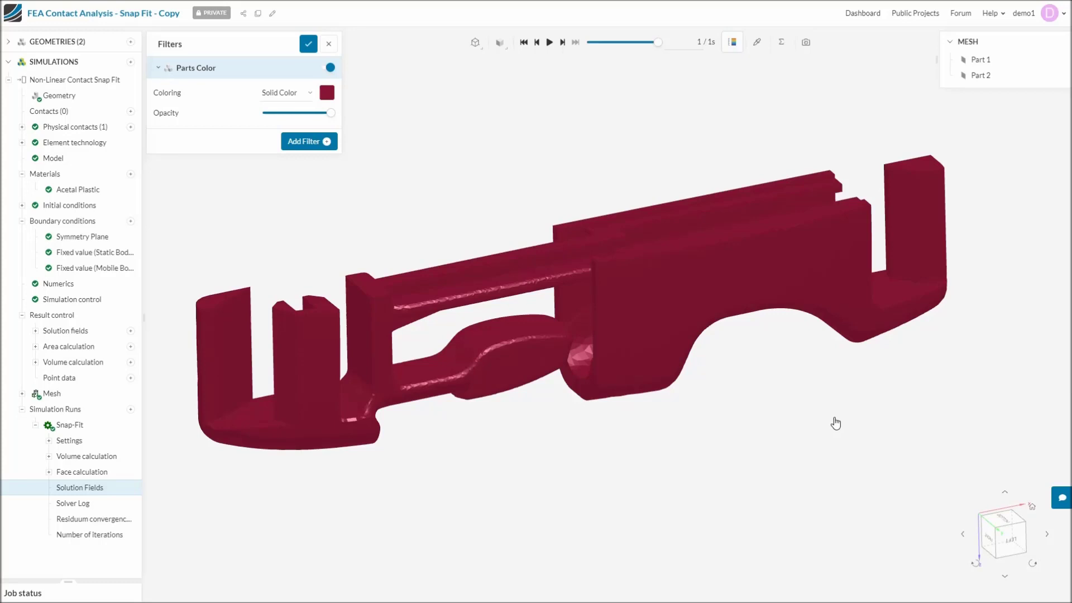
- Switch the view to perspective projection and return it to orthographic projection
{"action": "left_click", "coordinate": [475, 42]}
{"action": "left_click", "coordinate": [476, 86]}
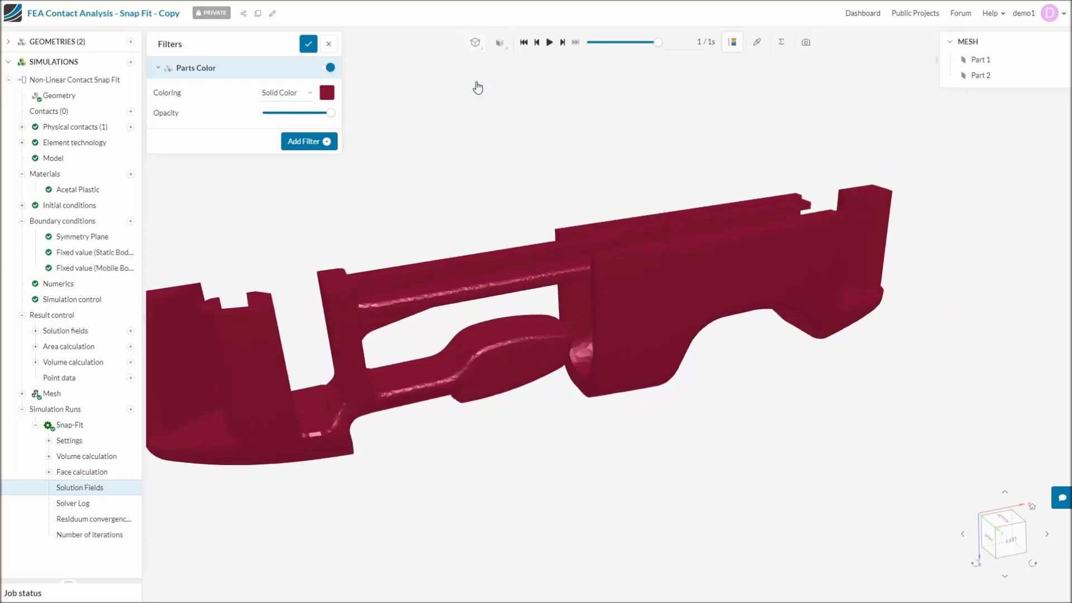
{"action": "left_click", "coordinate": [476, 45]}
{"action": "left_click", "coordinate": [476, 64]}
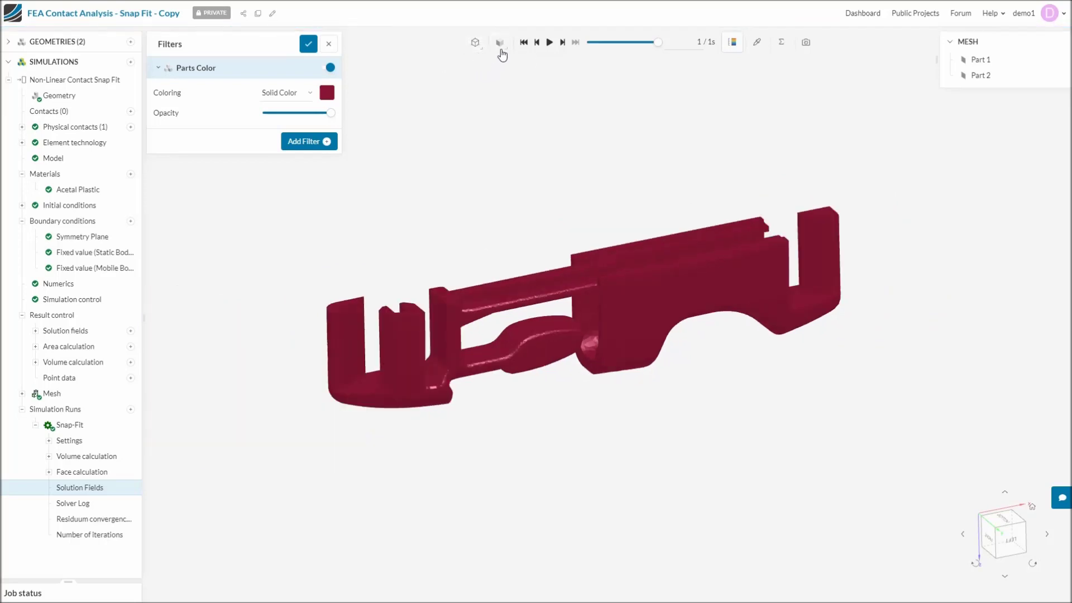
{"action": "left_click", "coordinate": [501, 47]}
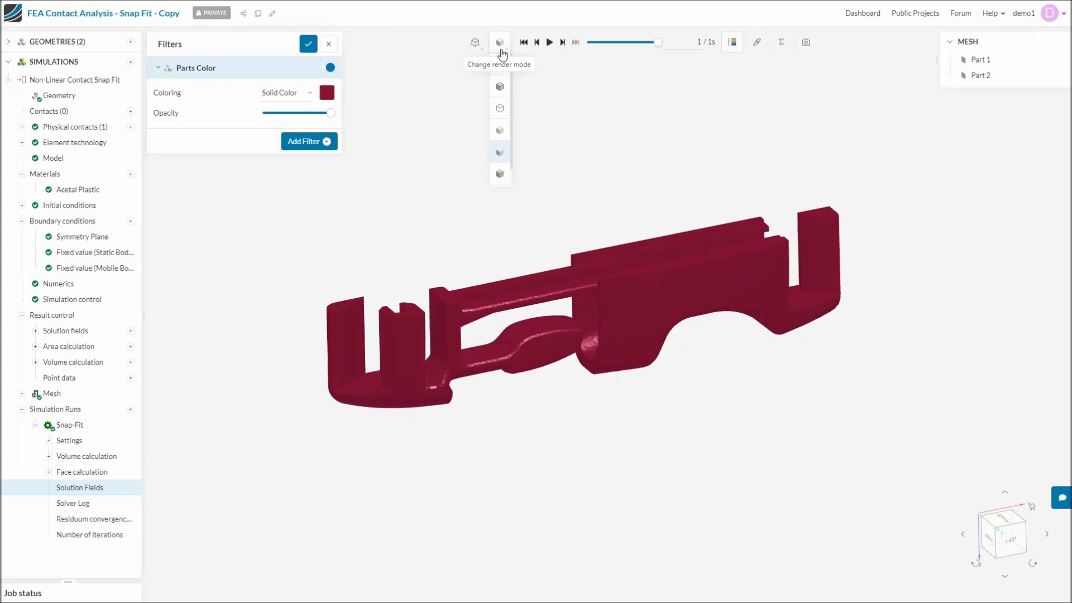
{"action": "scroll", "coordinate": [501, 83], "scroll_direction": "down", "scroll_amount": 1}
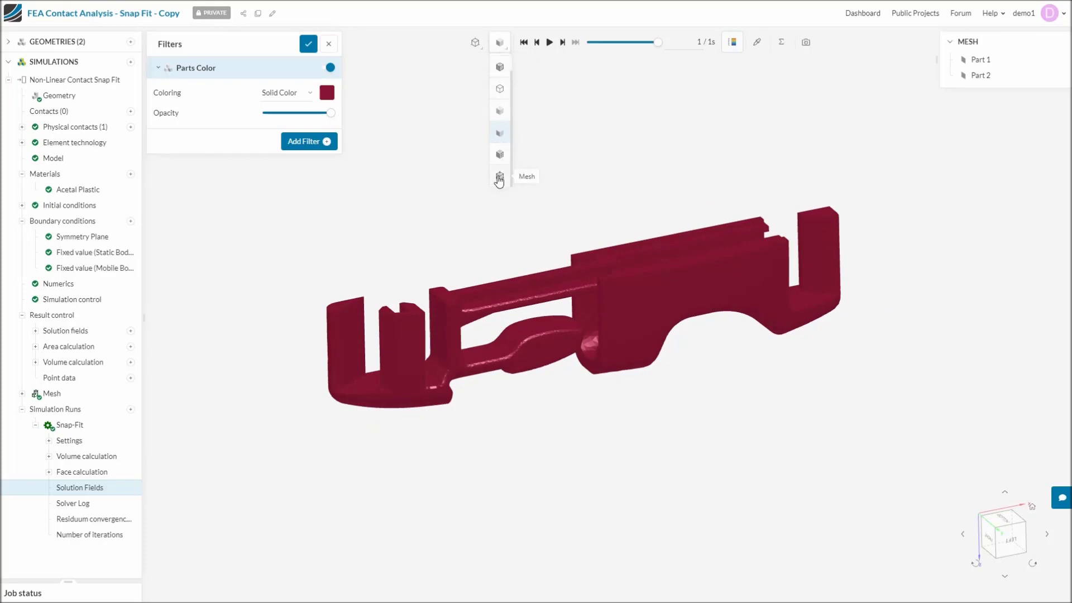
{"action": "left_click", "coordinate": [501, 133]}
- Move the result time to 0.525 s and add a Displacement filter to the model
{"action": "left_click", "coordinate": [549, 42]}
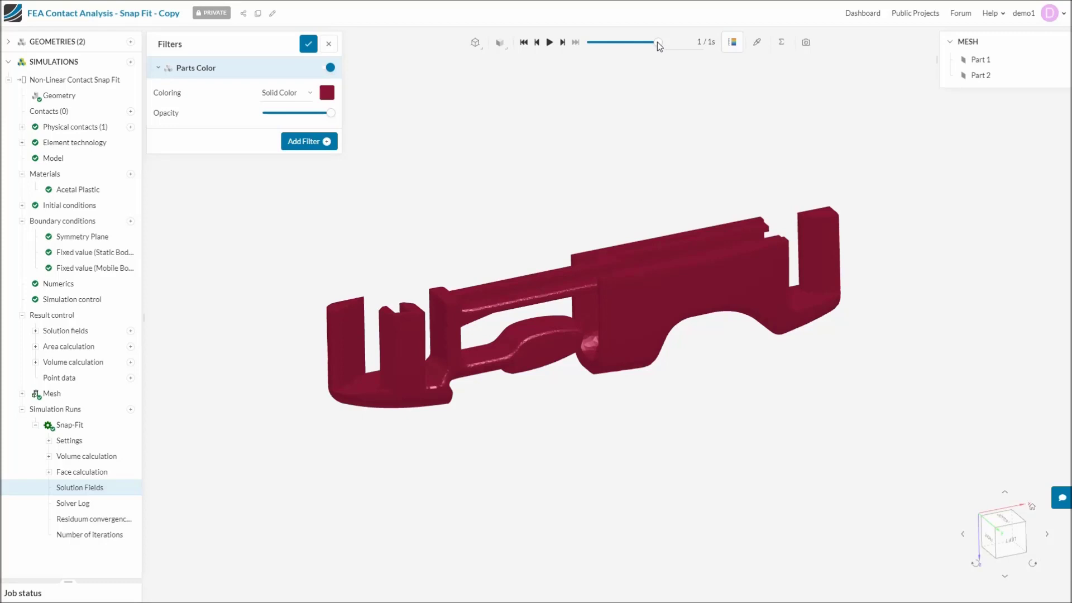
{"action": "left_click_drag", "start_coordinate": [658, 42], "coordinate": [635, 43]}
{"action": "mouse_move", "coordinate": [635, 42]}
{"action": "left_mouse_down"}
{"action": "mouse_move", "coordinate": [662, 45]}
{"action": "mouse_move", "coordinate": [626, 47]}
{"action": "left_mouse_up"}
{"action": "left_click", "coordinate": [314, 141]}
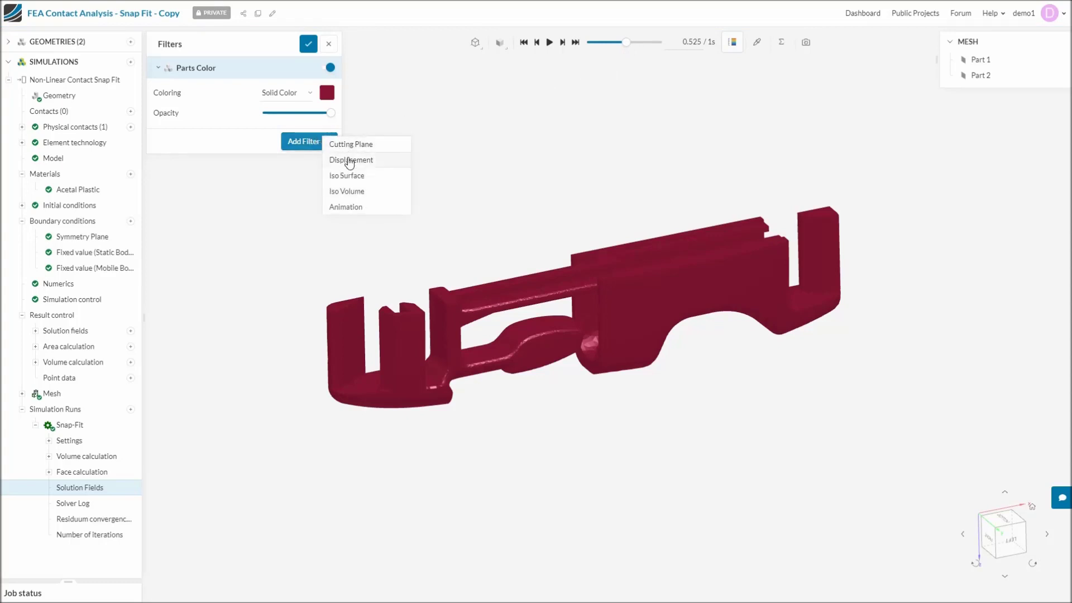
{"action": "left_click", "coordinate": [349, 160]}
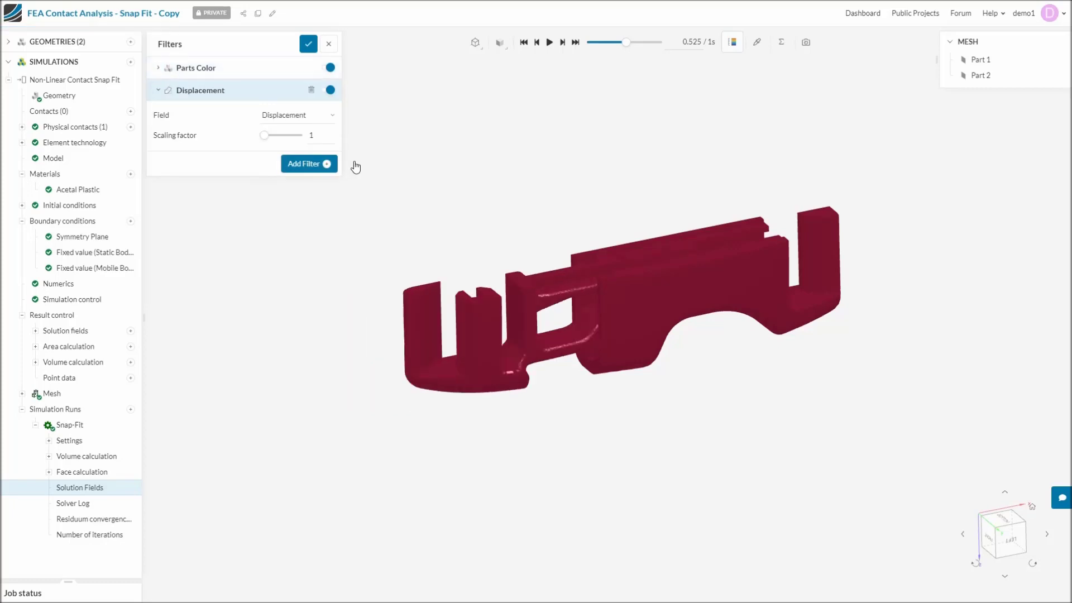
- Set the Displacement filter's scaling factor to 2 and move the result time to 0.875 s
{"action": "double_click", "coordinate": [324, 139]}
{"action": "mouse_move", "coordinate": [629, 42]}
{"action": "left_mouse_down"}
{"action": "mouse_move", "coordinate": [662, 45]}
{"action": "mouse_move", "coordinate": [632, 45]}
{"action": "left_mouse_up"}
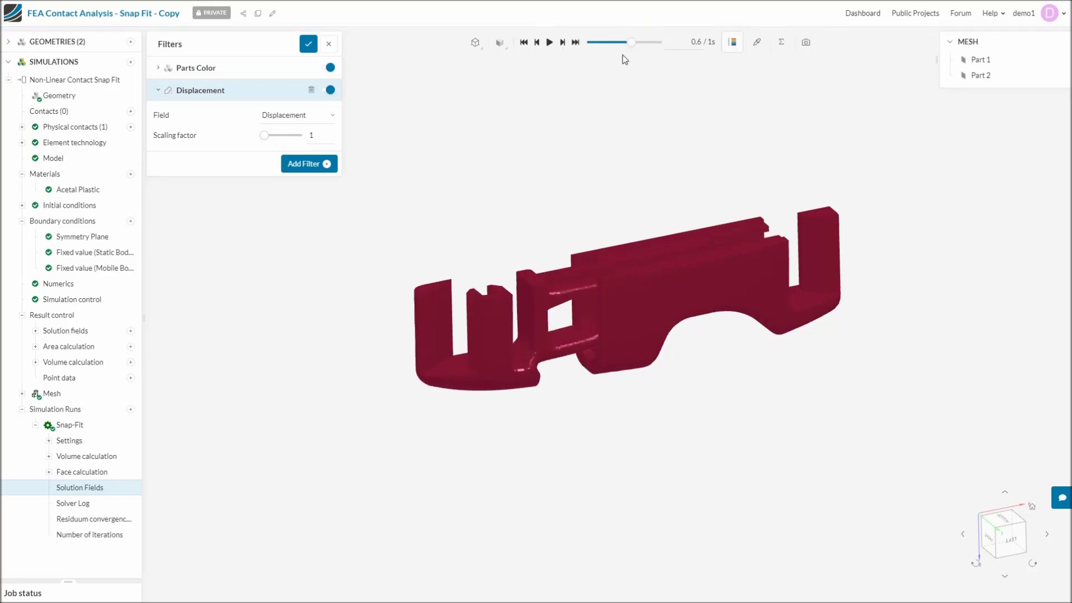
{"action": "left_click", "coordinate": [316, 135]}
{"action": "key", "text": "BackSpace"}
{"action": "type", "text": "2"}
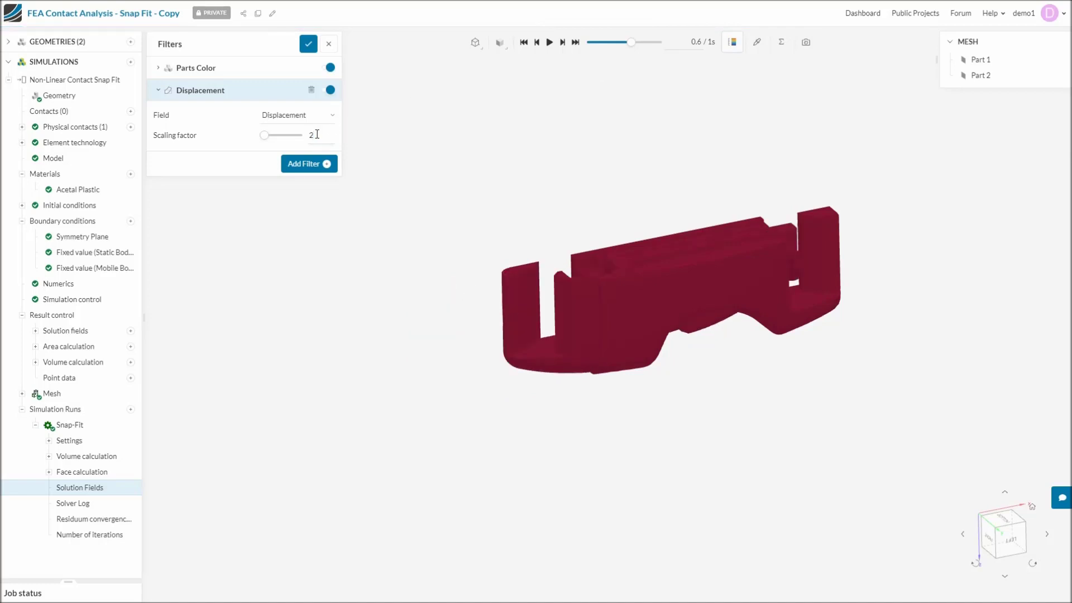
{"action": "left_click_drag", "start_coordinate": [635, 40], "coordinate": [651, 41]}
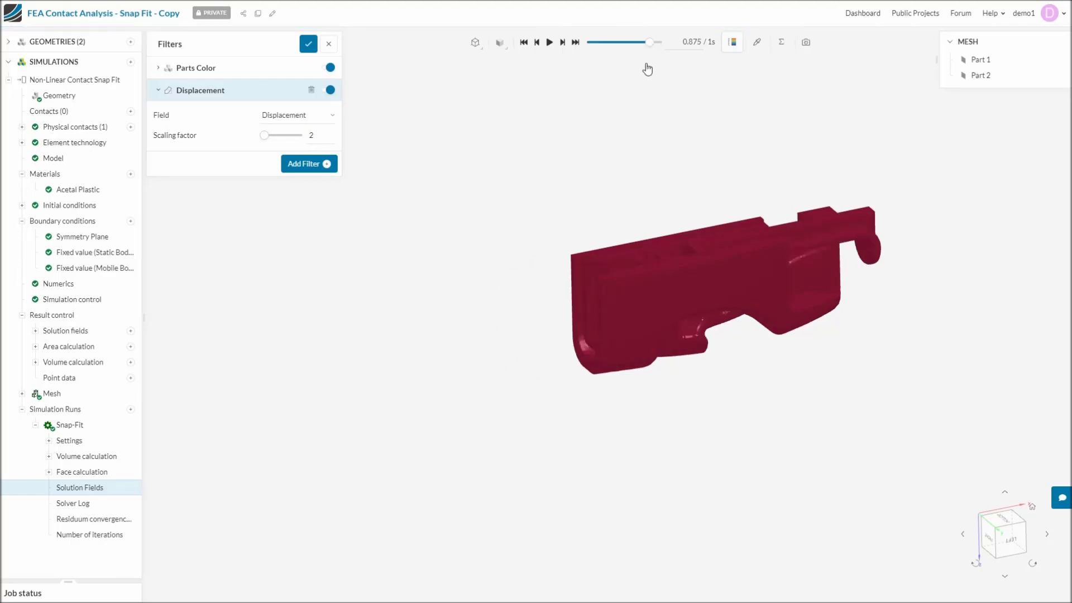
- Set the displacement scaling factor to 1 and the result time to 0.525 s
{"action": "double_click", "coordinate": [328, 135]}
{"action": "type", "text": "1"}
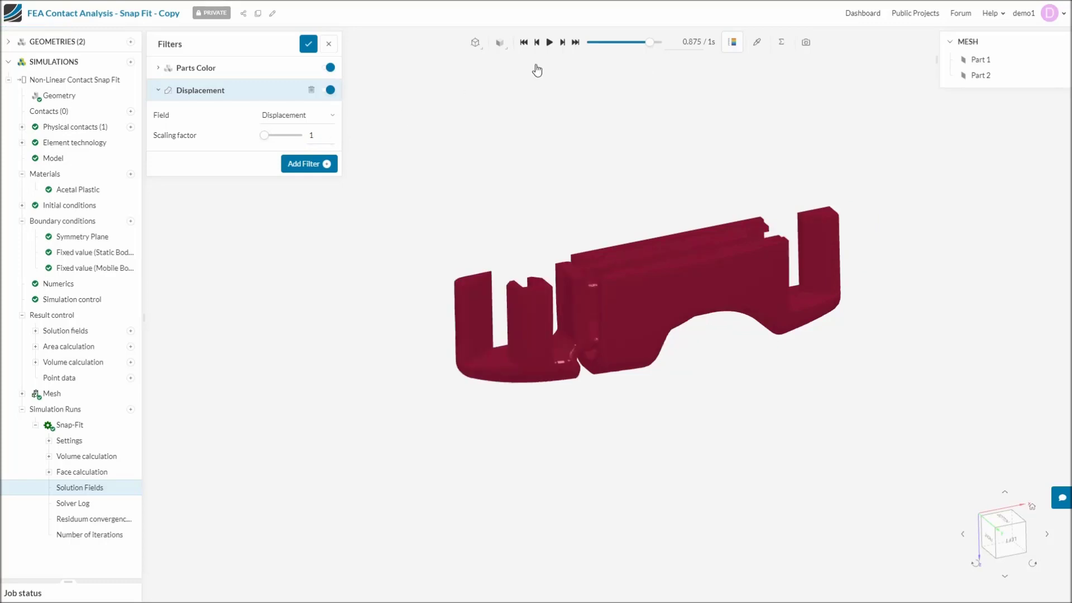
{"action": "left_click_drag", "start_coordinate": [651, 42], "coordinate": [626, 45]}
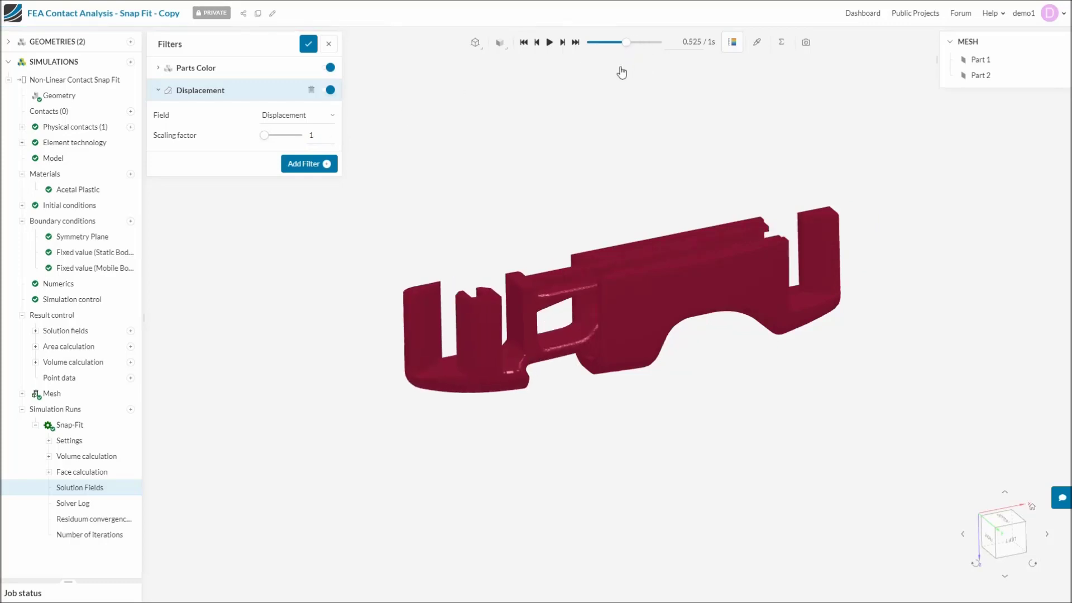
- Add a cutting plane filter normal to Y, colored by Von Mises Stress, and invert its direction
{"action": "left_click", "coordinate": [308, 163]}
{"action": "left_click", "coordinate": [343, 171]}
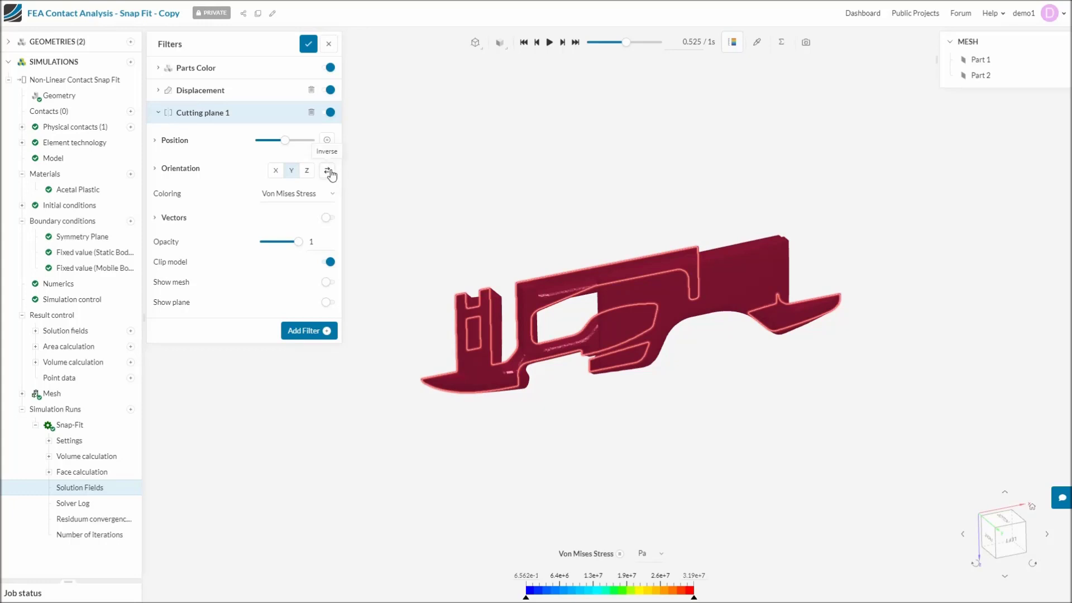
{"action": "left_click", "coordinate": [328, 171]}
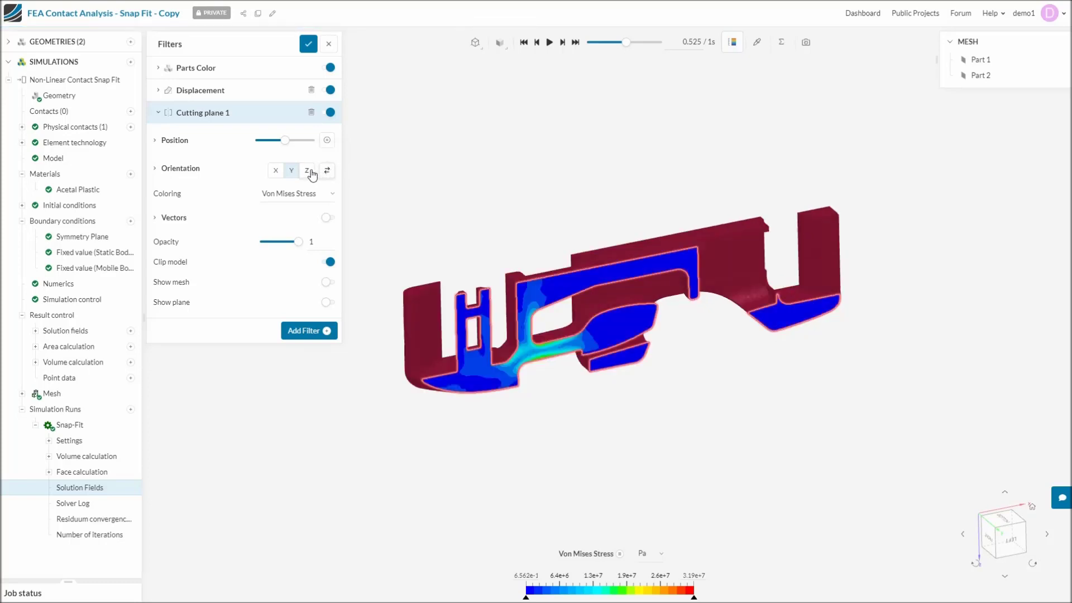
- Try the Z and X orientations for the cutting plane, return to inverted Y, and check its orientation components
{"action": "left_click", "coordinate": [308, 171]}
{"action": "left_click", "coordinate": [279, 173]}
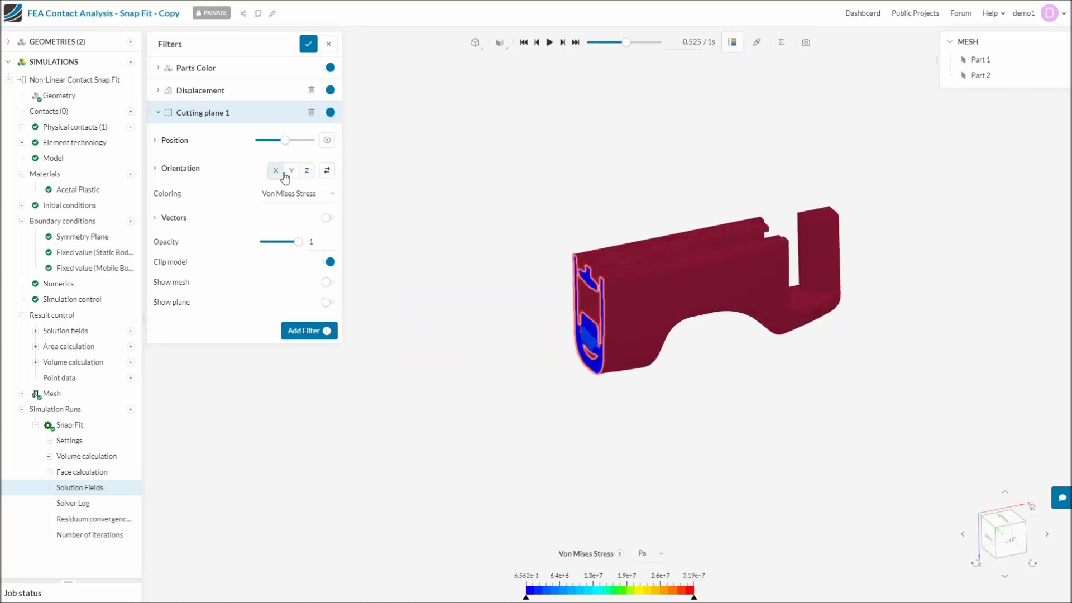
{"action": "left_click", "coordinate": [291, 172]}
{"action": "left_click", "coordinate": [326, 171]}
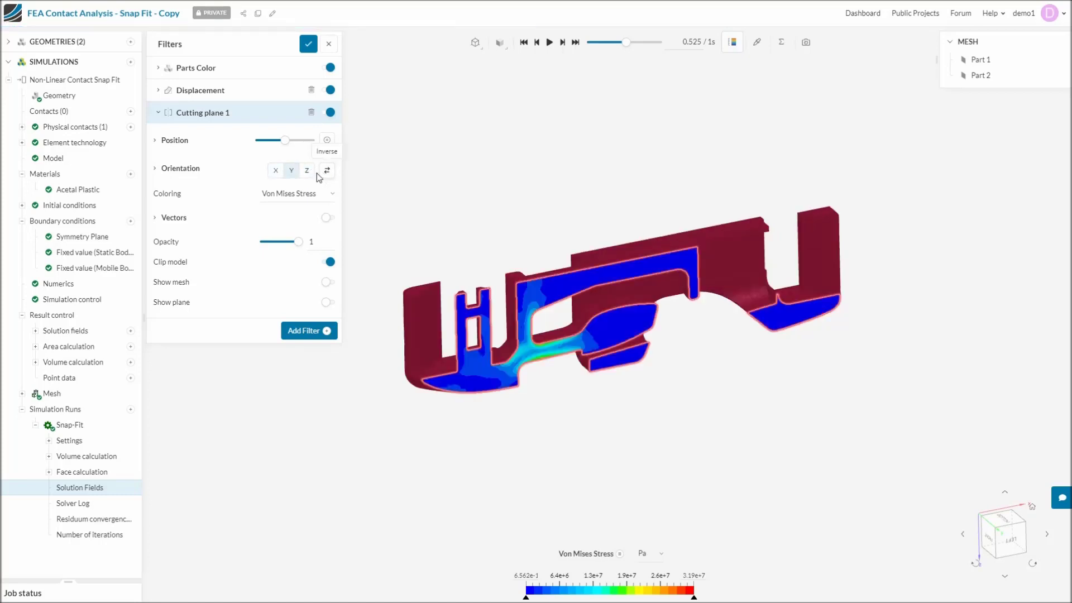
{"action": "left_click", "coordinate": [182, 176]}
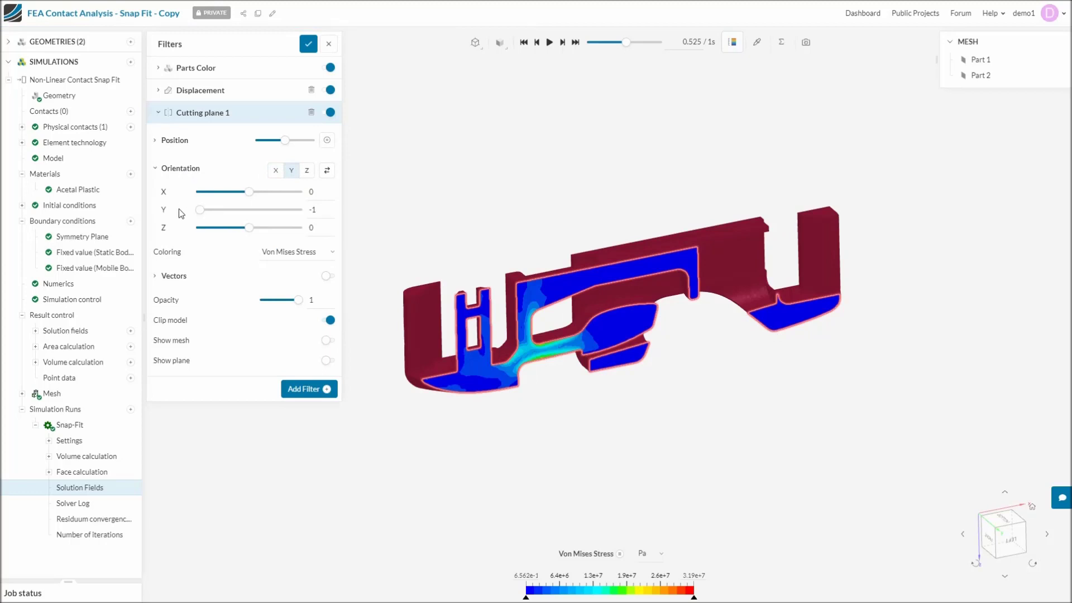
{"action": "left_click", "coordinate": [179, 172]}
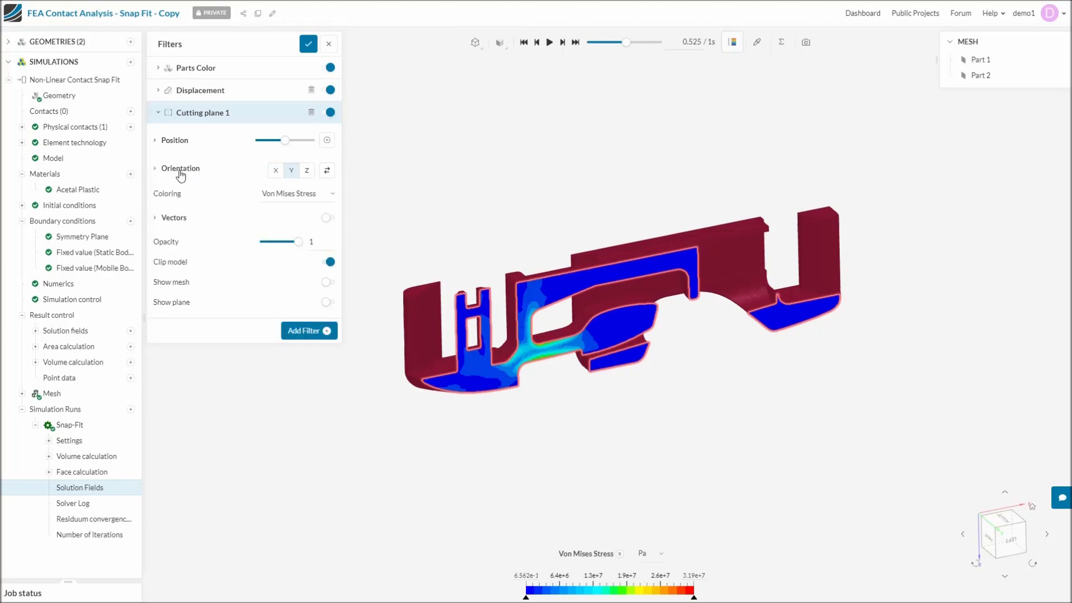
- Shift the cutting plane along Y to about 4.17e-3 m and check its position coordinates
{"action": "mouse_move", "coordinate": [289, 143]}
{"action": "left_mouse_down"}
{"action": "mouse_move", "coordinate": [298, 144]}
{"action": "mouse_move", "coordinate": [276, 142]}
{"action": "mouse_move", "coordinate": [290, 144]}
{"action": "left_mouse_up"}
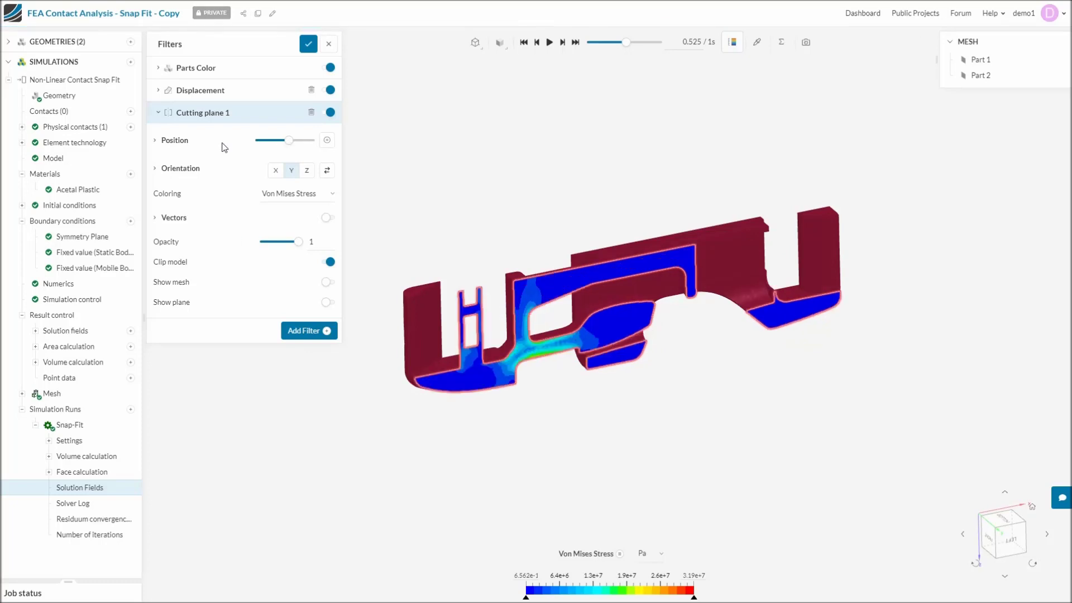
{"action": "left_click", "coordinate": [179, 145]}
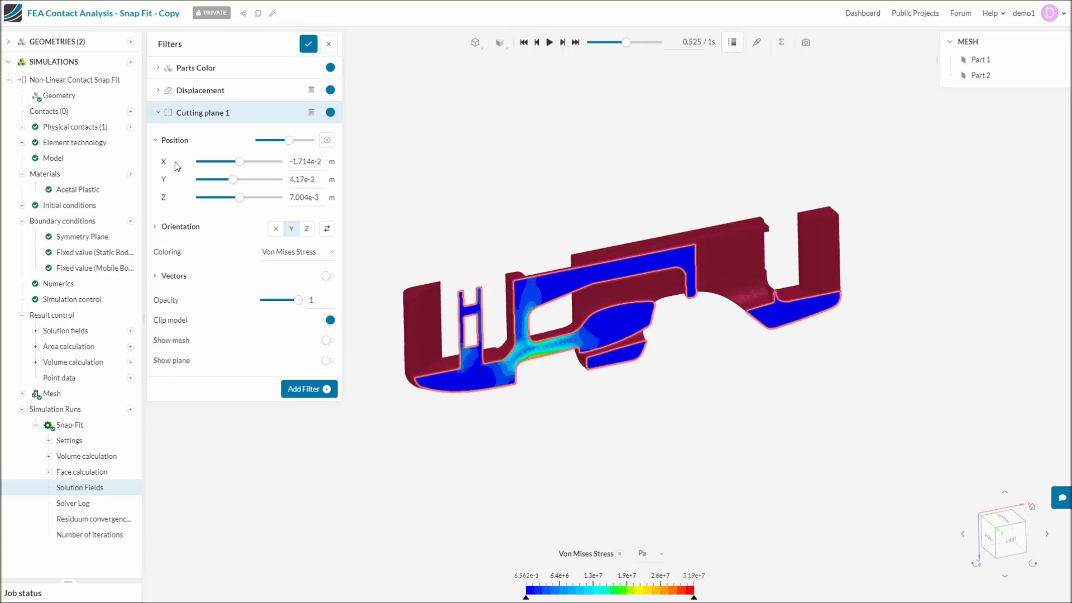
{"action": "left_click", "coordinate": [178, 147]}
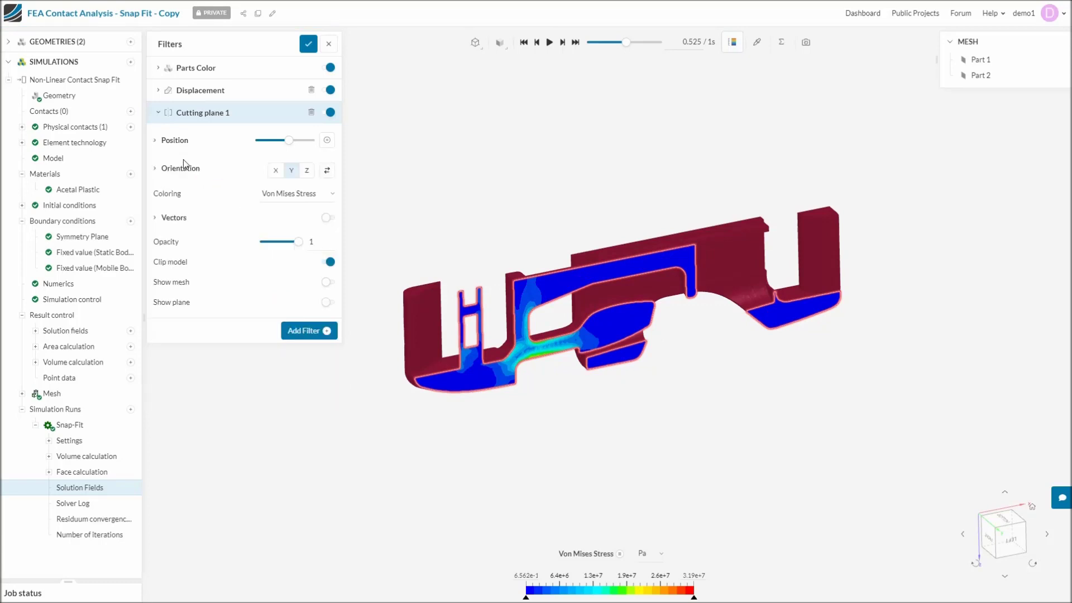
- Try the cutting plane's clip model, show mesh and show plane options, restoring each one after viewing its effect
{"action": "left_click", "coordinate": [329, 262]}
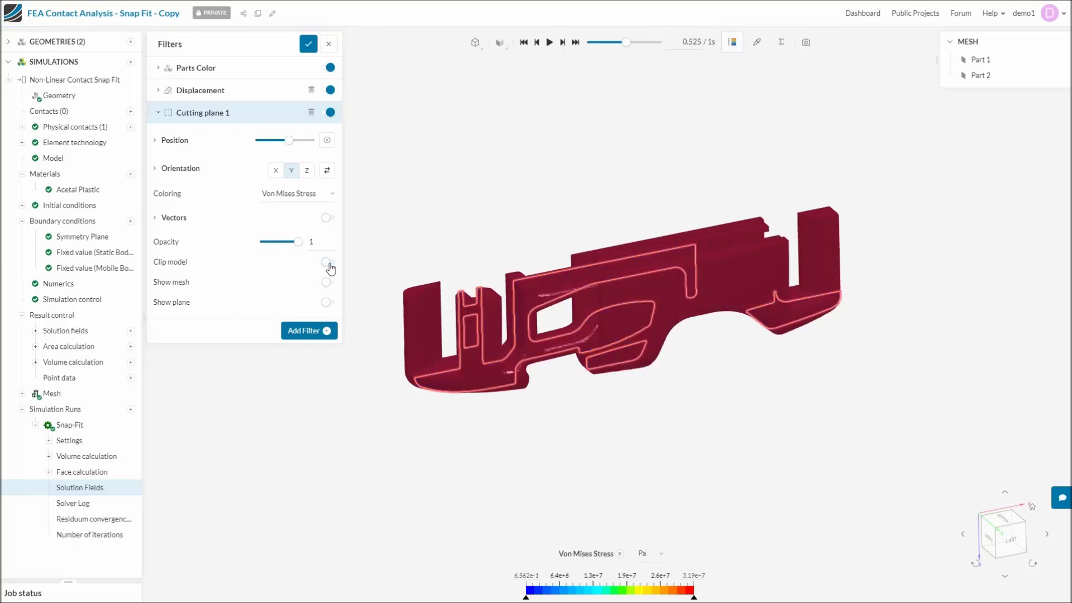
{"action": "left_click", "coordinate": [329, 263]}
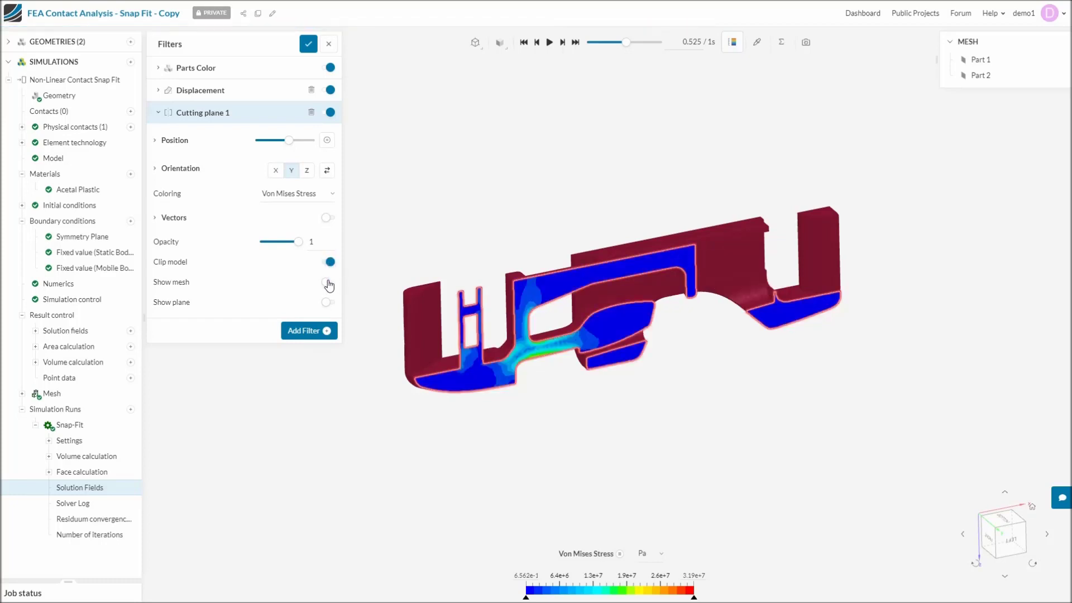
{"action": "left_click", "coordinate": [329, 283]}
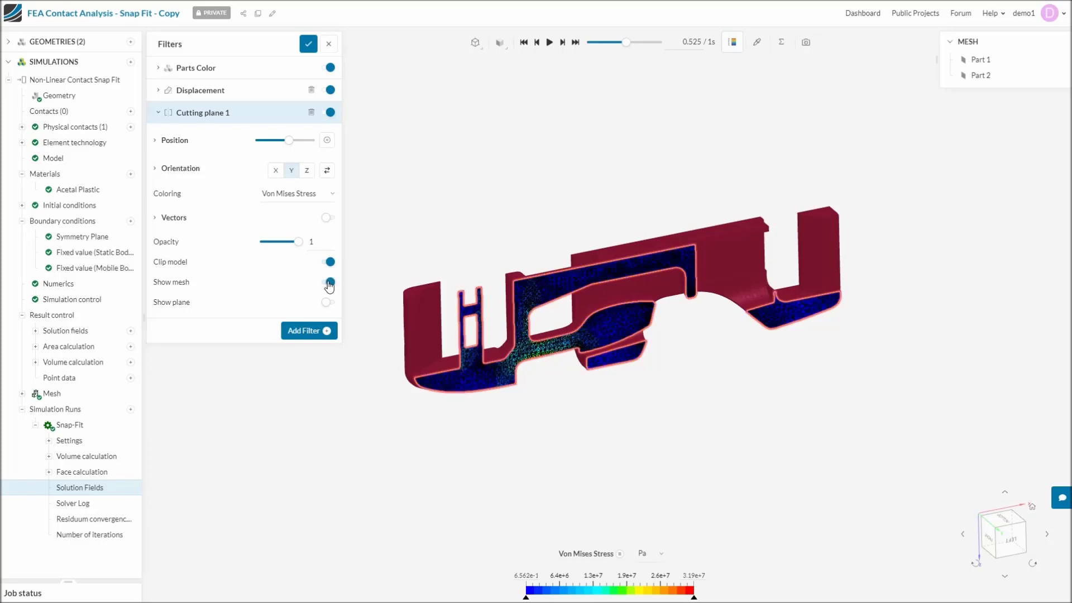
{"action": "left_click", "coordinate": [329, 283]}
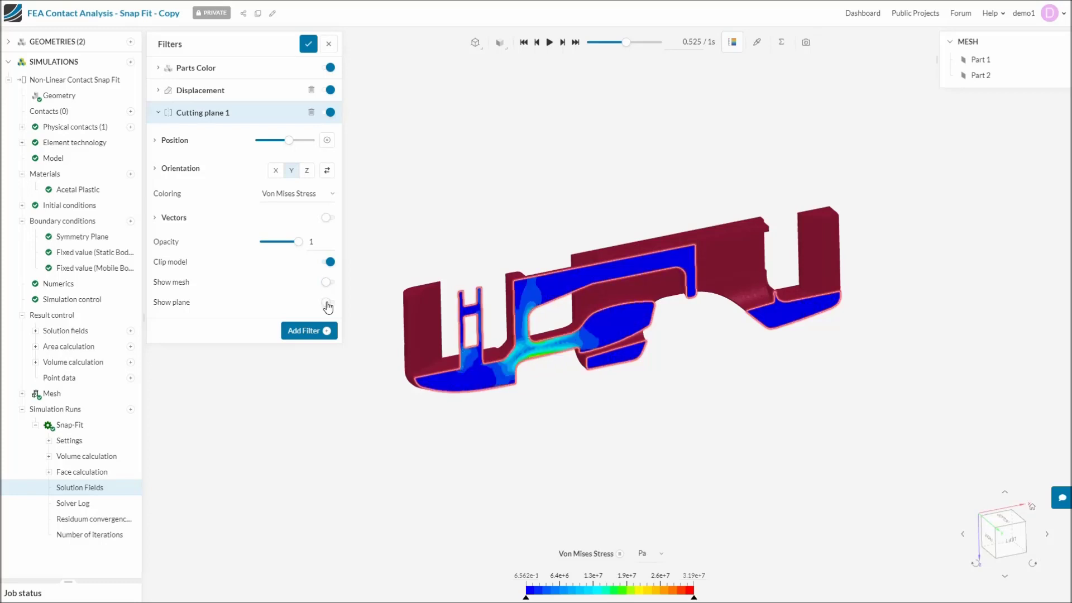
{"action": "left_click", "coordinate": [329, 304]}
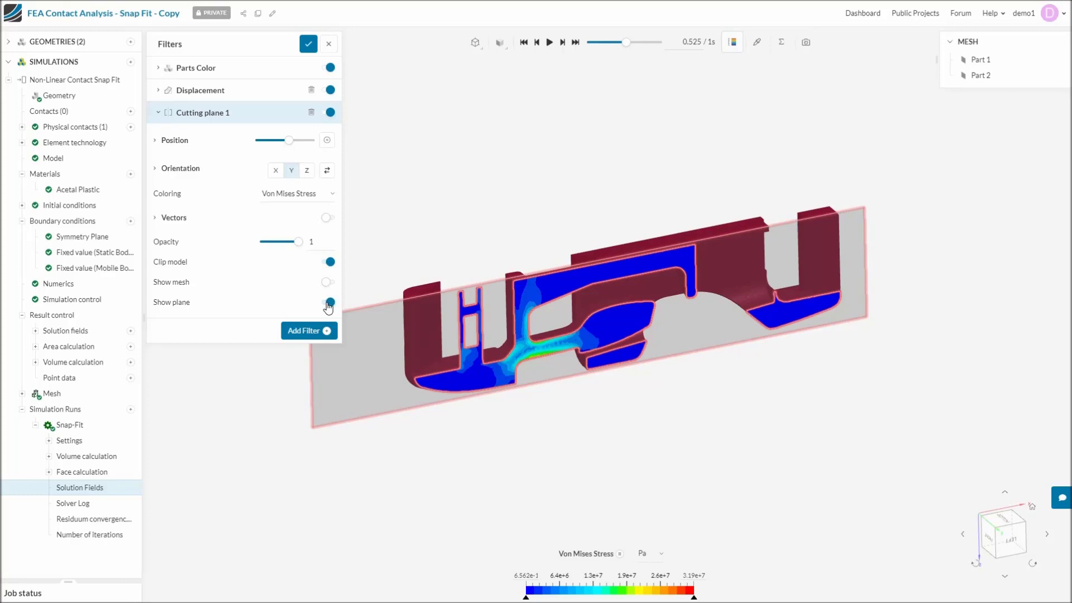
{"action": "left_click", "coordinate": [328, 305]}
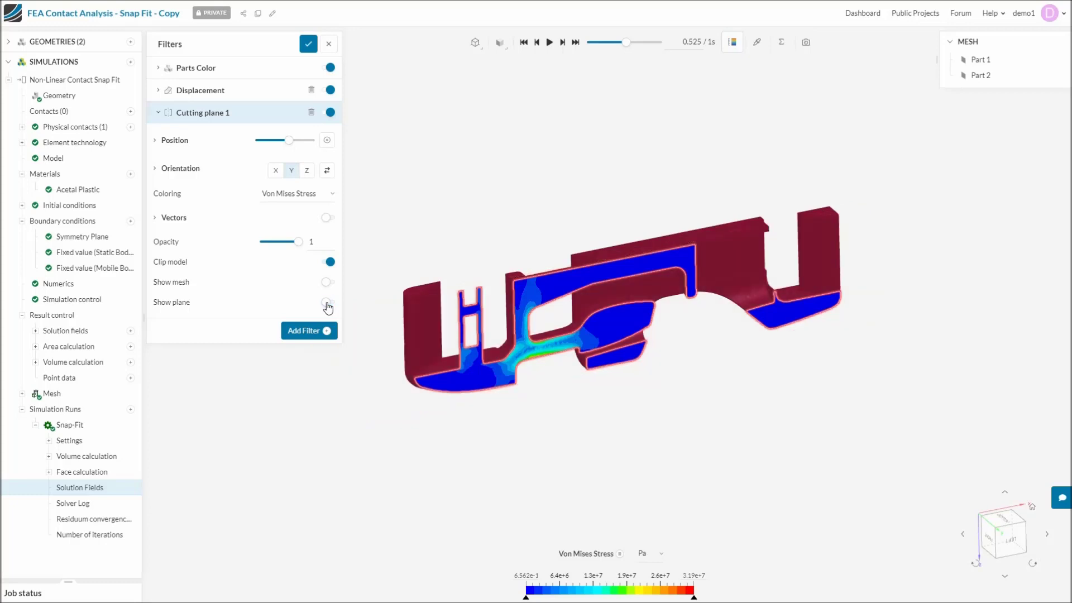
- Review the cutting plane's coloring fields and the solution fields available in result control, keeping Von Mises Stress as the coloring
{"action": "left_click", "coordinate": [330, 199]}
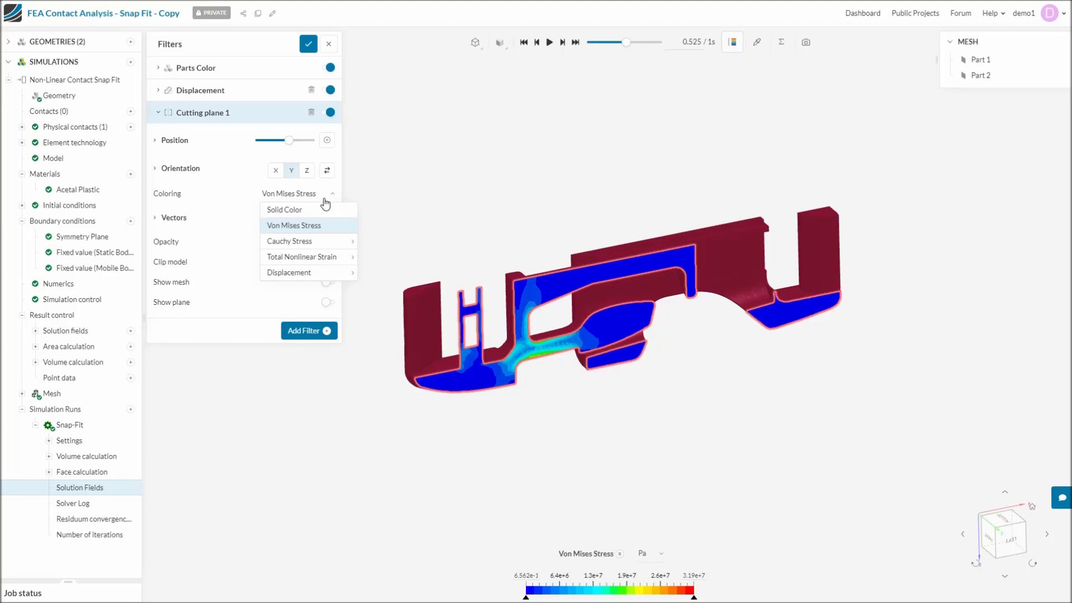
{"action": "left_click", "coordinate": [131, 330]}
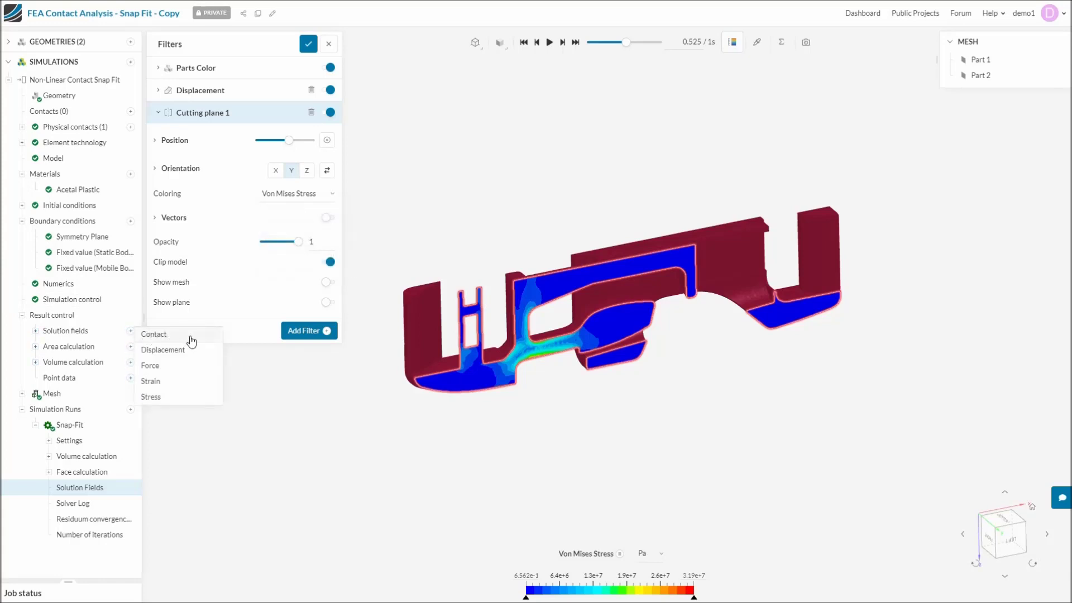
{"action": "left_click", "coordinate": [237, 333]}
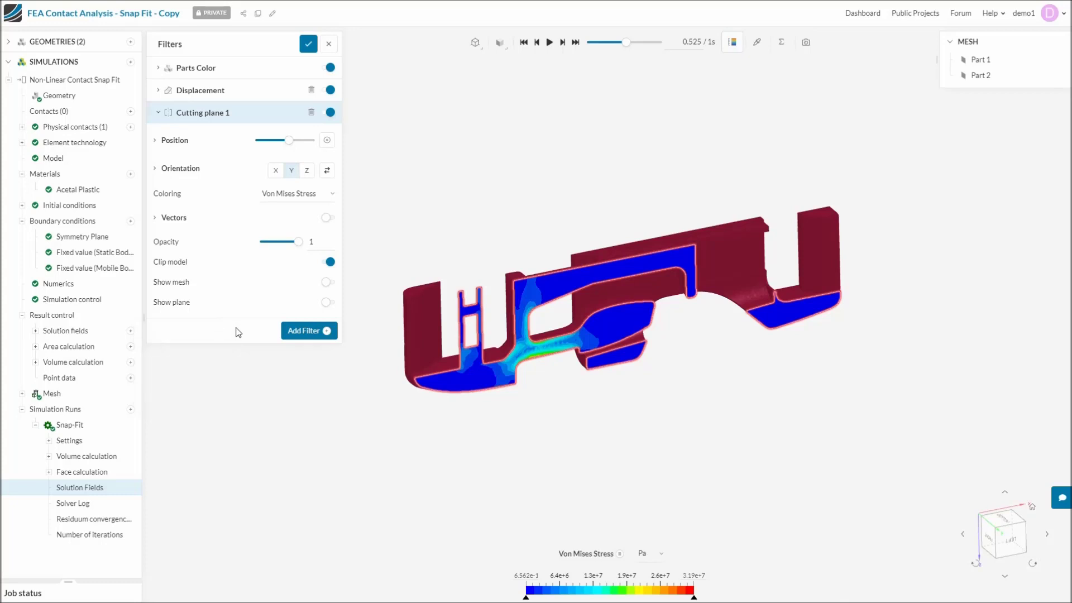
{"action": "left_click", "coordinate": [317, 196]}
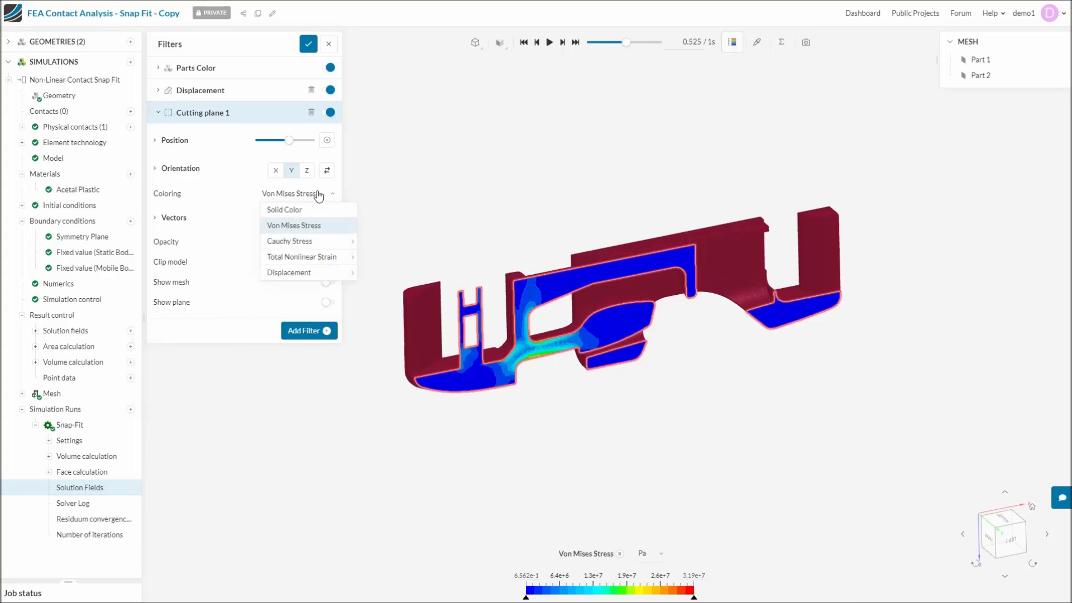
{"action": "left_click", "coordinate": [316, 225]}
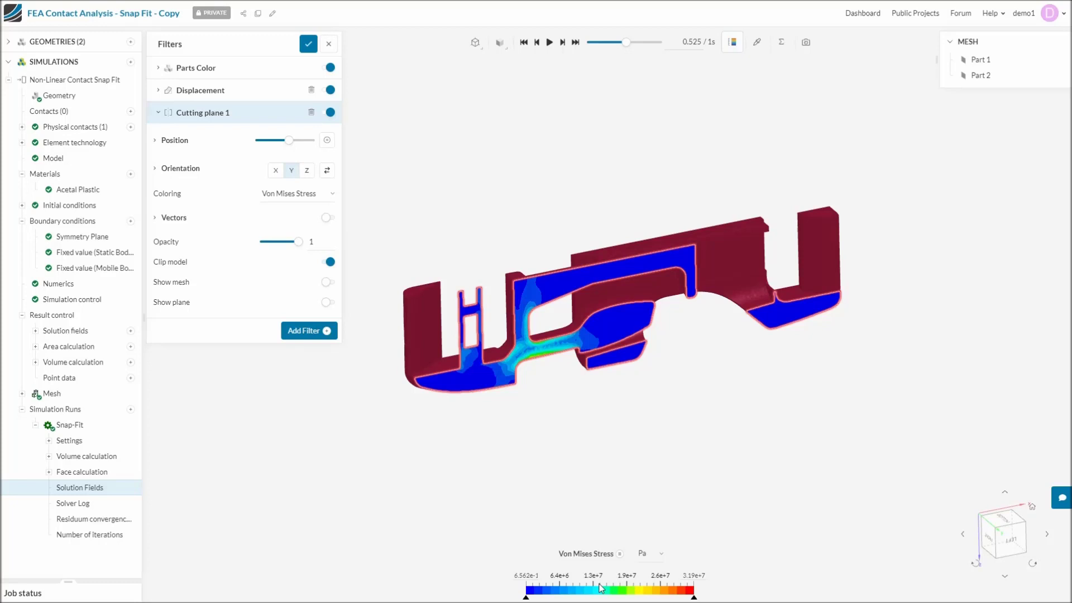
- Set the Von Mises Stress legend unit to MPa and its range to 0 to 20
{"action": "left_click", "coordinate": [653, 555]}
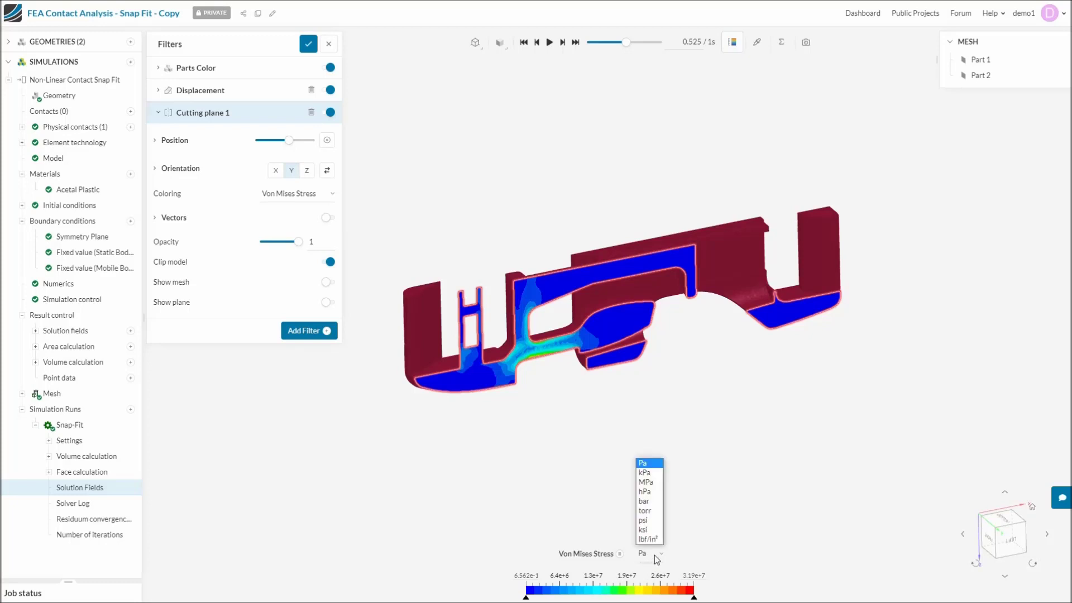
{"action": "left_click", "coordinate": [652, 482]}
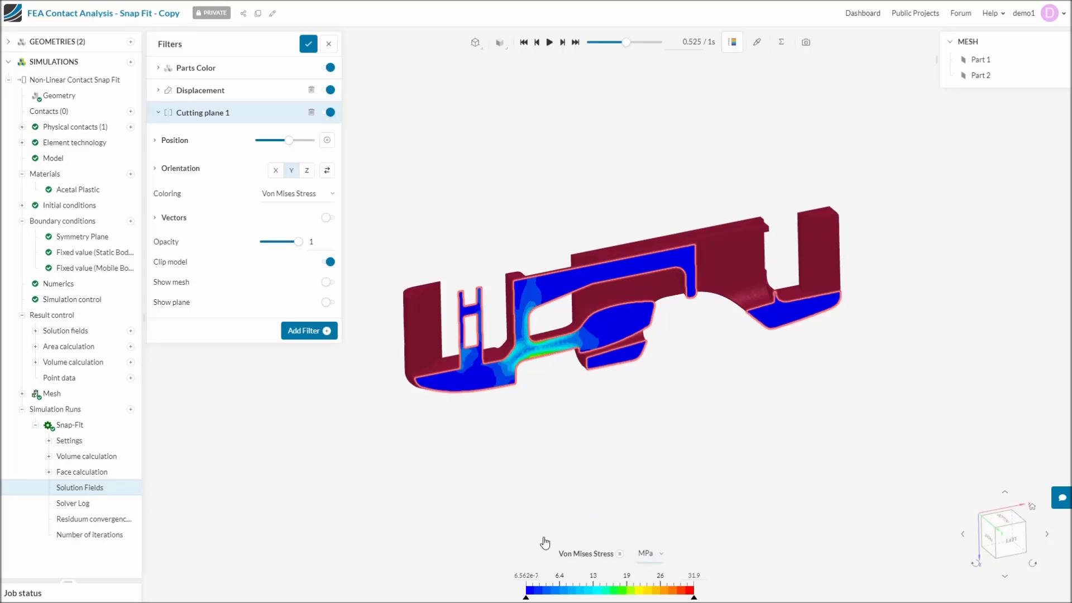
{"action": "mouse_move", "coordinate": [526, 598]}
{"action": "left_mouse_down"}
{"action": "mouse_move", "coordinate": [555, 598]}
{"action": "mouse_move", "coordinate": [526, 599]}
{"action": "left_mouse_up"}
{"action": "left_click", "coordinate": [526, 575]}
{"action": "type", "text": "0"}
{"action": "left_click", "coordinate": [695, 577]}
{"action": "type", "text": "20"}
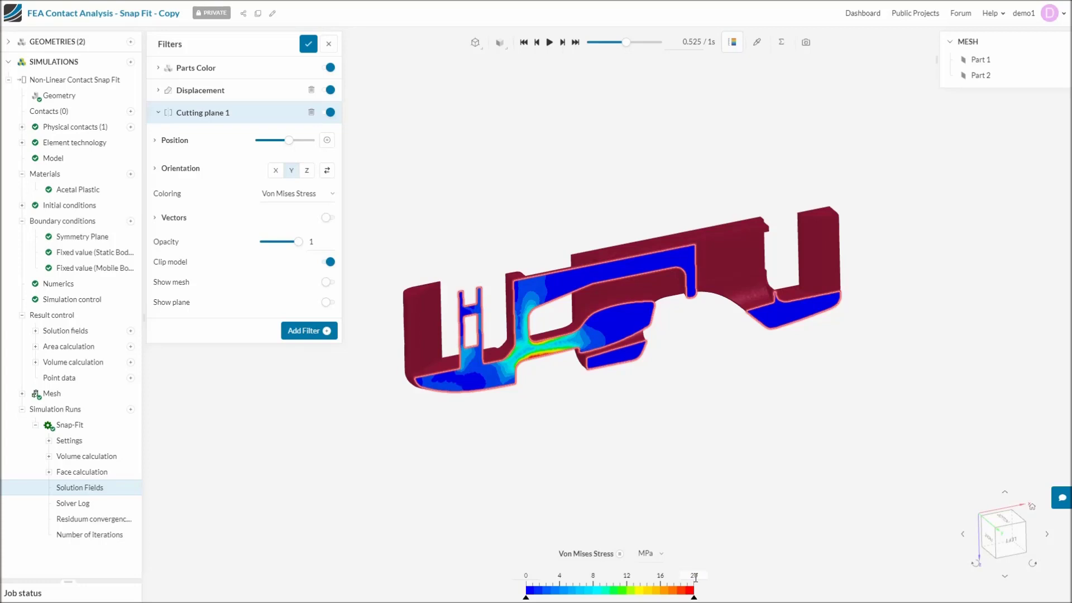
- Try a continuous color scale on the Von Mises Stress legend and switch back to the discrete scale
{"action": "right_click", "coordinate": [610, 594]}
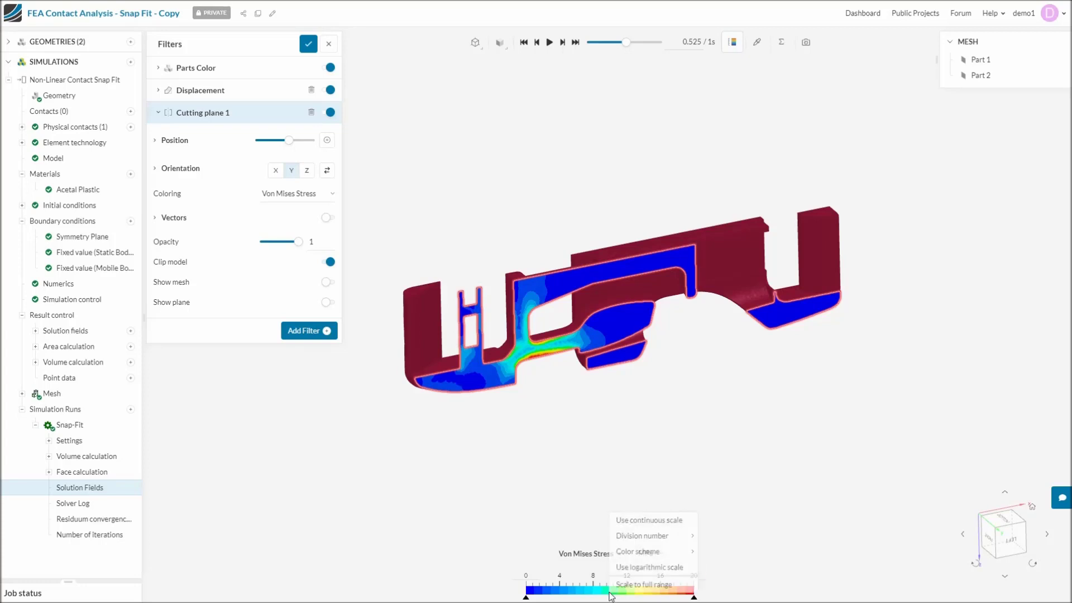
{"action": "left_click", "coordinate": [637, 528]}
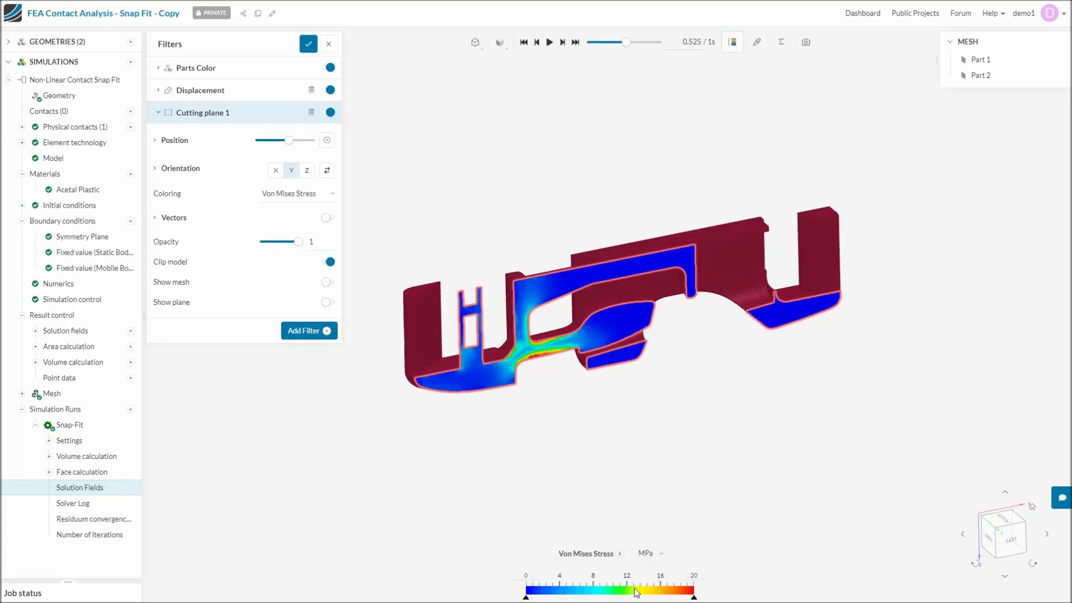
{"action": "right_click", "coordinate": [637, 593]}
{"action": "left_click", "coordinate": [651, 528]}
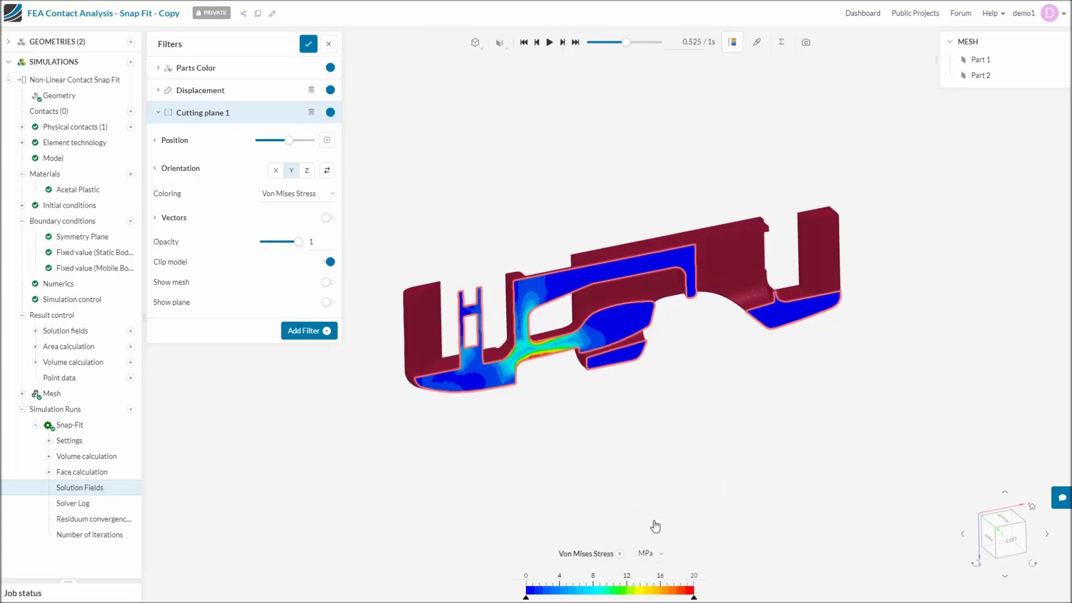
- Try 57 divisions on the Von Mises Stress legend, apply the Thermal 2 color scheme, and check the remaining scale options
{"action": "right_click", "coordinate": [655, 588]}
{"action": "mouse_move", "coordinate": [690, 535]}
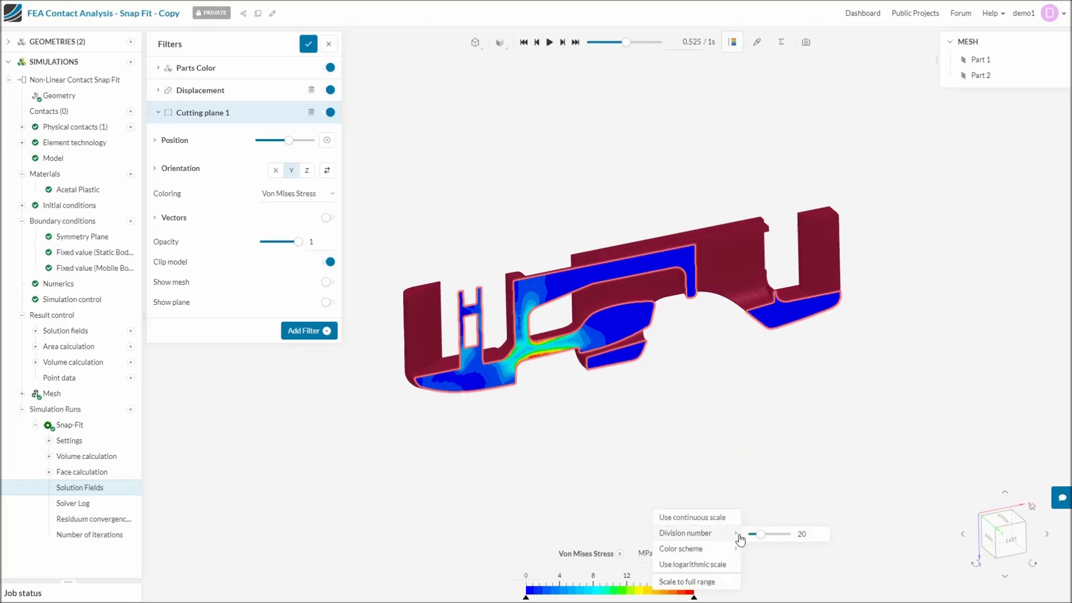
{"action": "left_click_drag", "start_coordinate": [761, 534], "coordinate": [779, 536]}
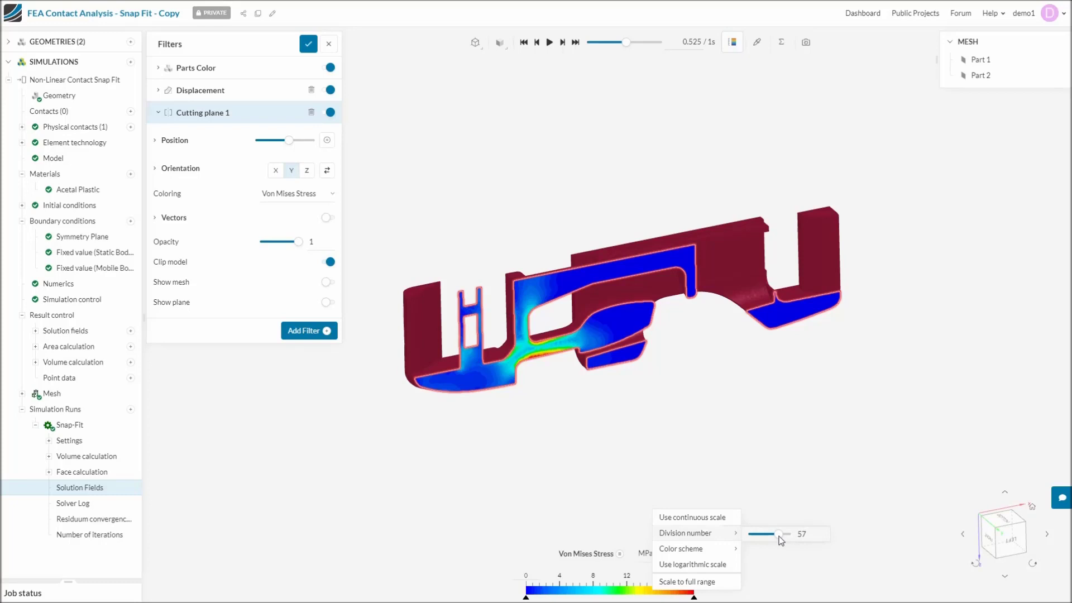
{"action": "mouse_move", "coordinate": [729, 550]}
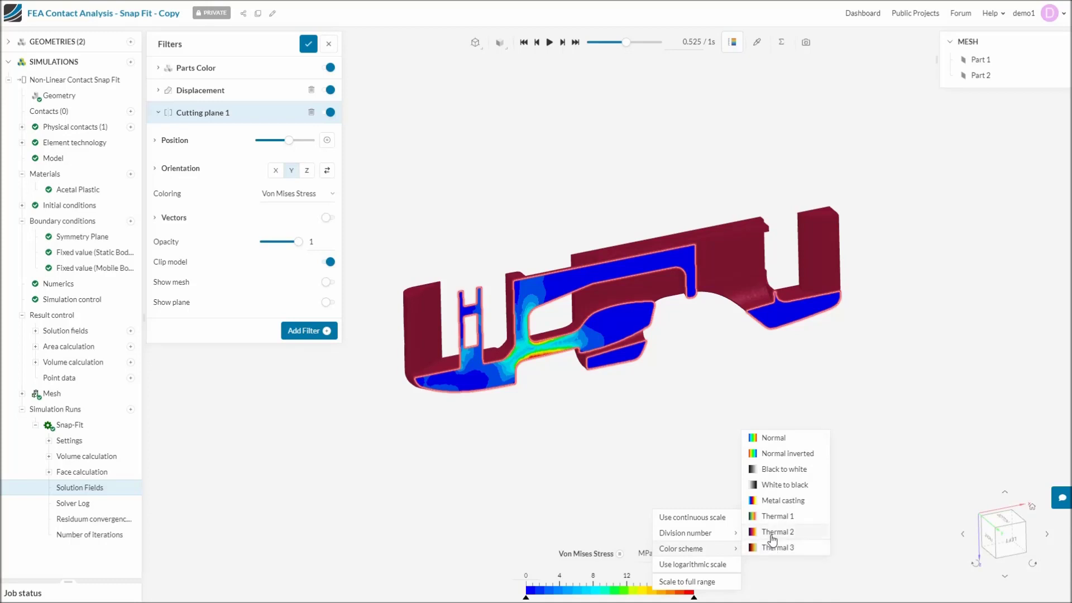
{"action": "left_click", "coordinate": [772, 534]}
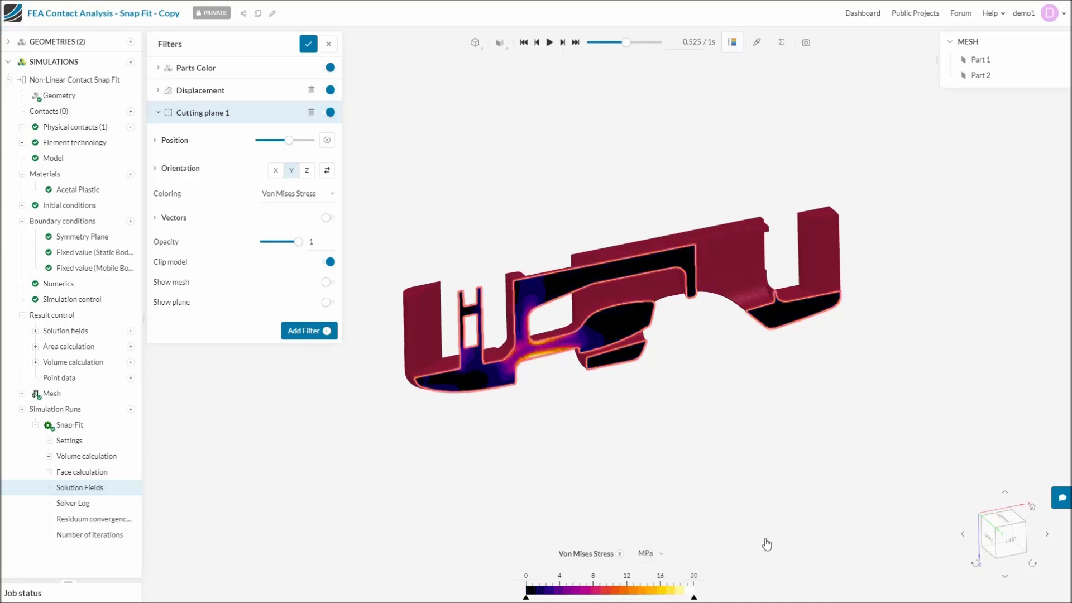
{"action": "left_click", "coordinate": [657, 593]}
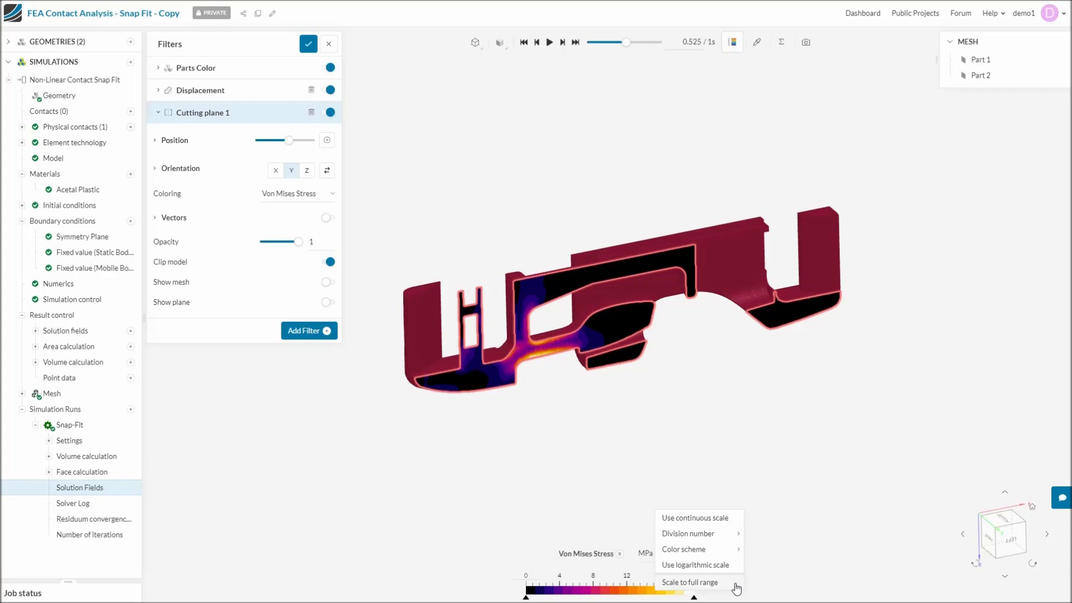
- Switch the cutting plane's legend field to the Z component of Displacement
{"action": "left_click", "coordinate": [599, 555]}
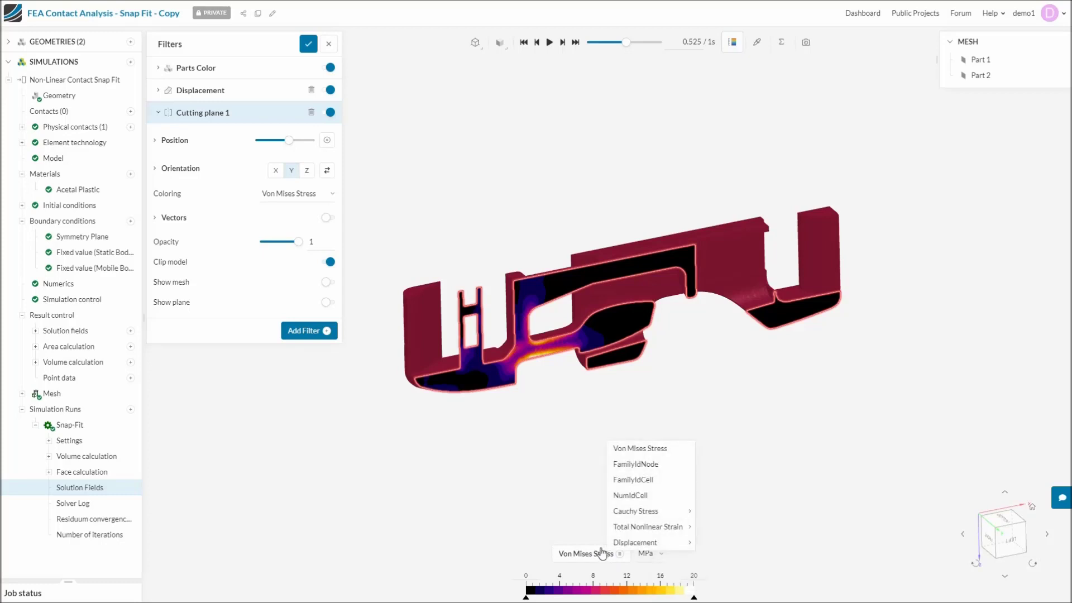
{"action": "mouse_move", "coordinate": [627, 546]}
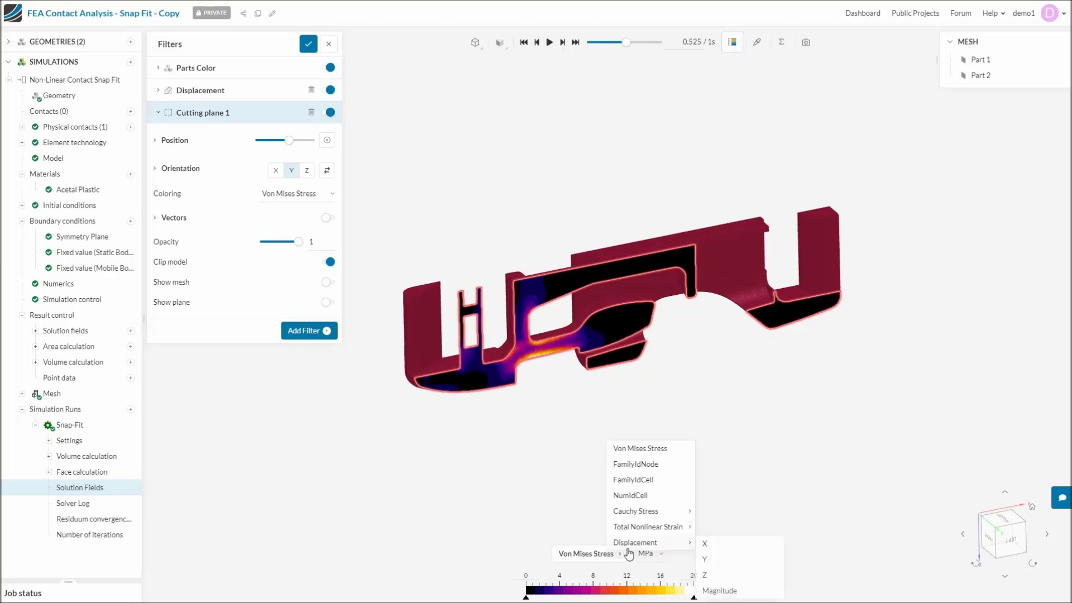
{"action": "left_click", "coordinate": [715, 577]}
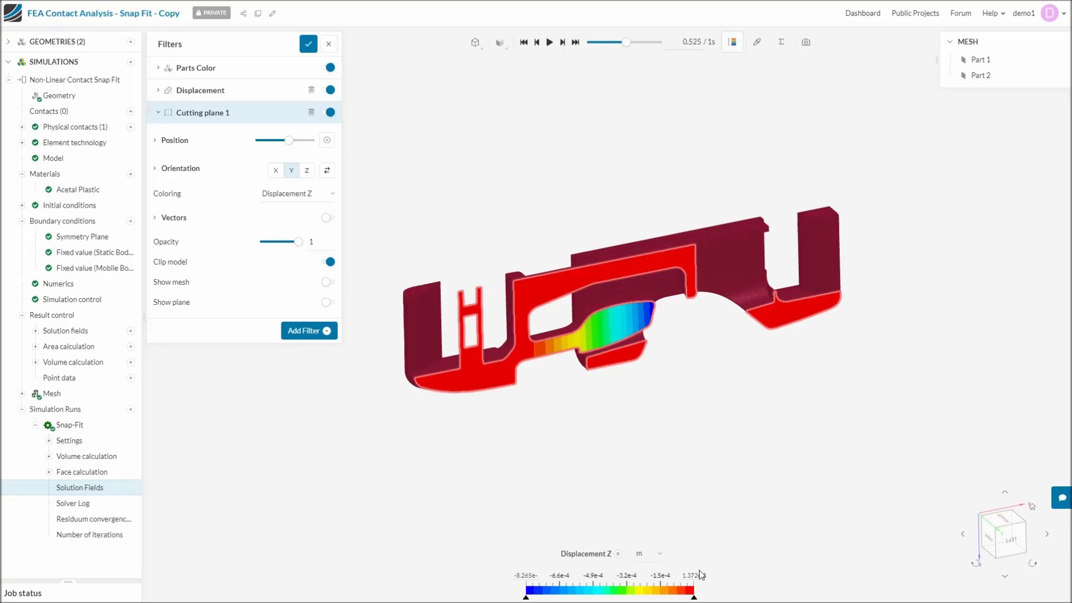
- Color the cutting plane by Cauchy Stress SIXX, with the legend in MPa and ranging from -20 to 20
{"action": "left_click", "coordinate": [593, 556]}
{"action": "mouse_move", "coordinate": [615, 550]}
{"action": "mouse_move", "coordinate": [669, 521]}
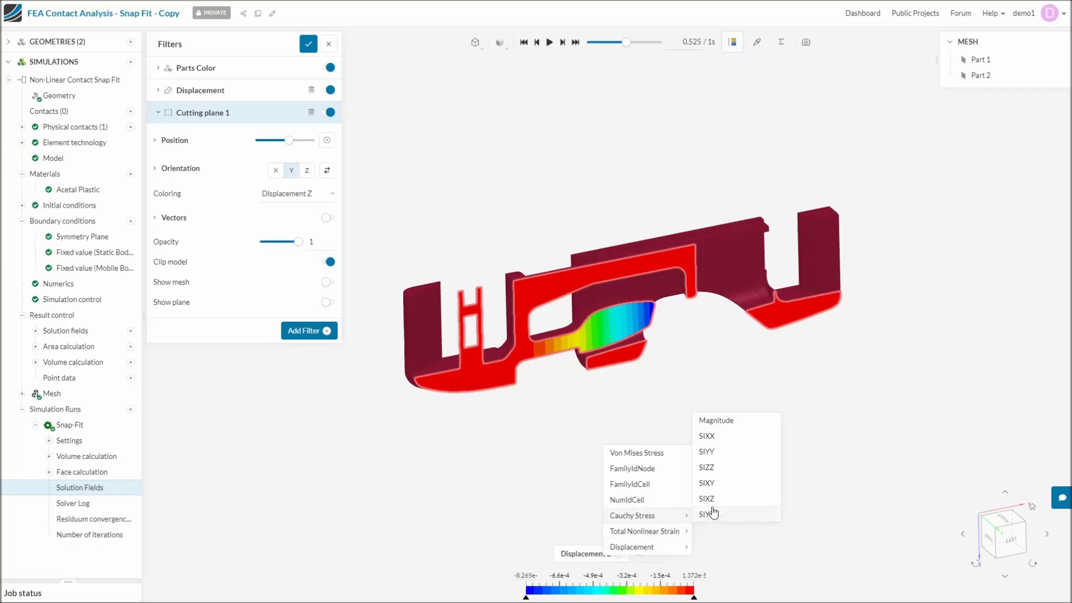
{"action": "left_click", "coordinate": [708, 436]}
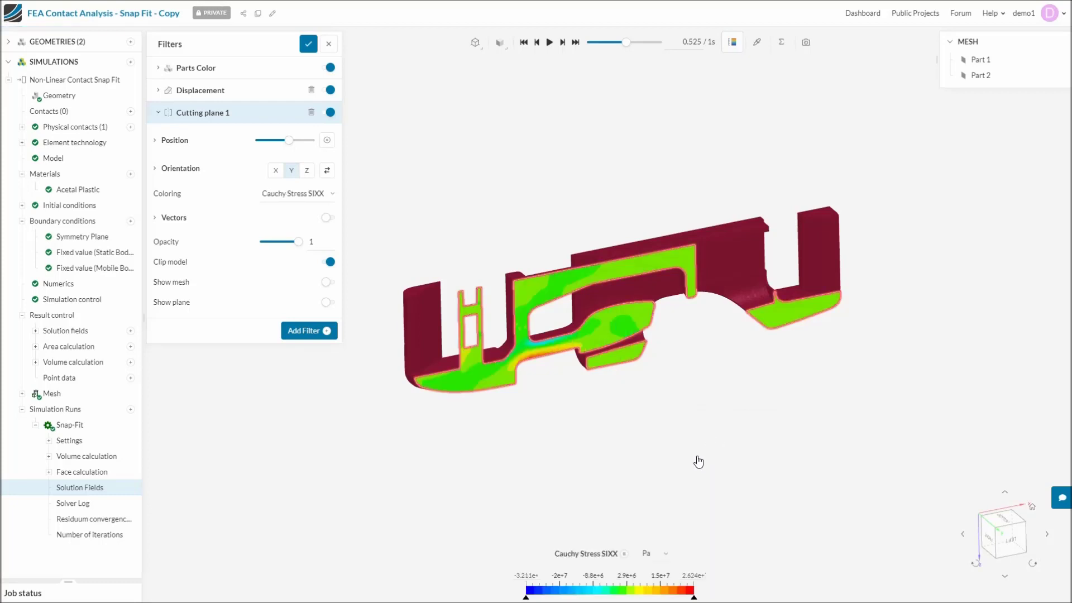
{"action": "left_click", "coordinate": [528, 576]}
{"action": "left_click", "coordinate": [659, 555]}
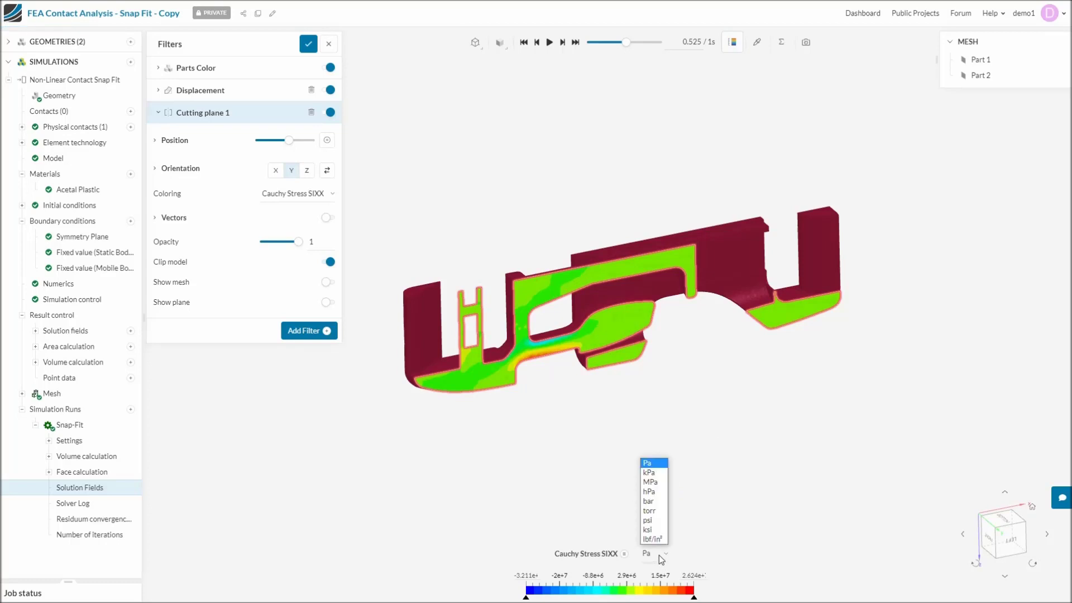
{"action": "left_click", "coordinate": [650, 482]}
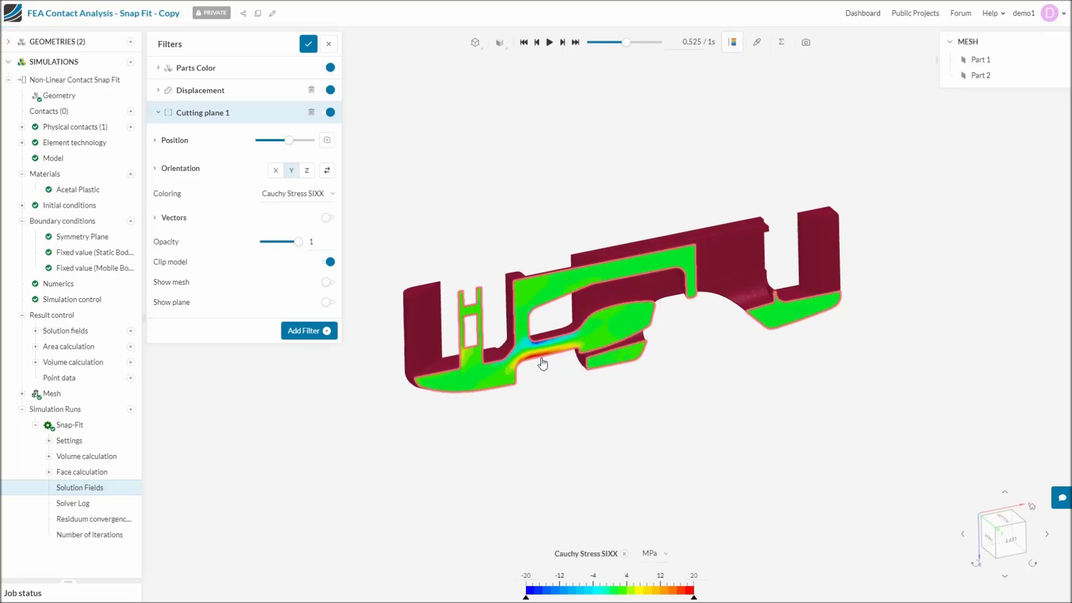
- Examine the Cauchy Stress SIXX distribution through the bending snap arm on the cut section
{"action": "scroll", "coordinate": [540, 358], "scroll_direction": "up", "scroll_amount": 5}
{"action": "scroll", "coordinate": [545, 345], "scroll_direction": "up", "scroll_amount": 2}
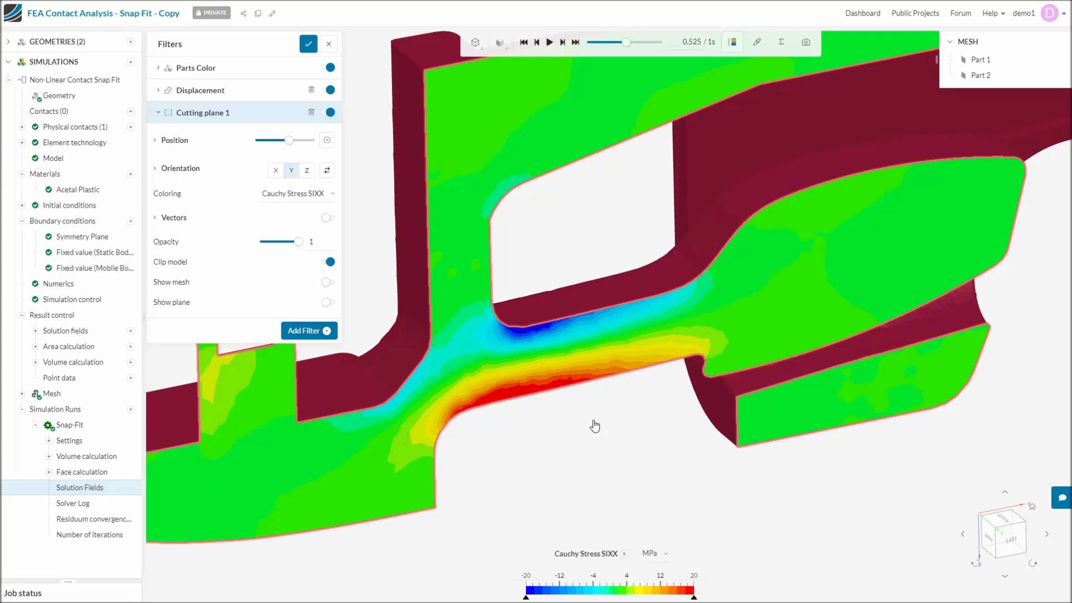
{"action": "scroll", "coordinate": [595, 426], "scroll_direction": "down", "scroll_amount": 5}
{"action": "scroll", "coordinate": [595, 427], "scroll_direction": "down", "scroll_amount": 2}
{"action": "scroll", "coordinate": [595, 426], "scroll_direction": "down", "scroll_amount": 1}
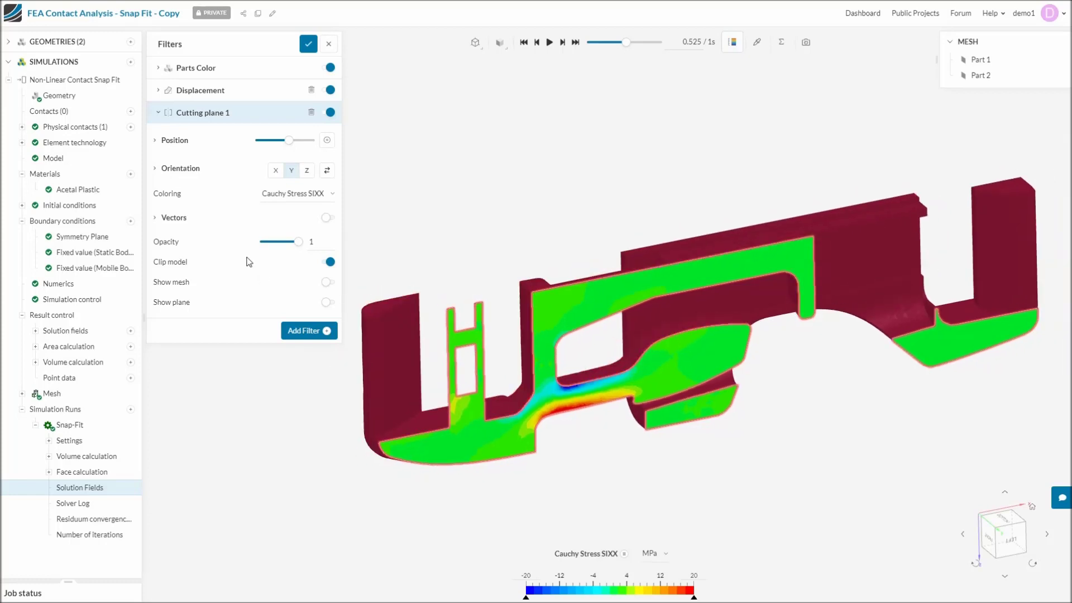
- Add an Iso Surface filter using Cauchy Stress SIXX as the iso scalar with an iso value of 0 MPa
{"action": "left_click", "coordinate": [171, 118]}
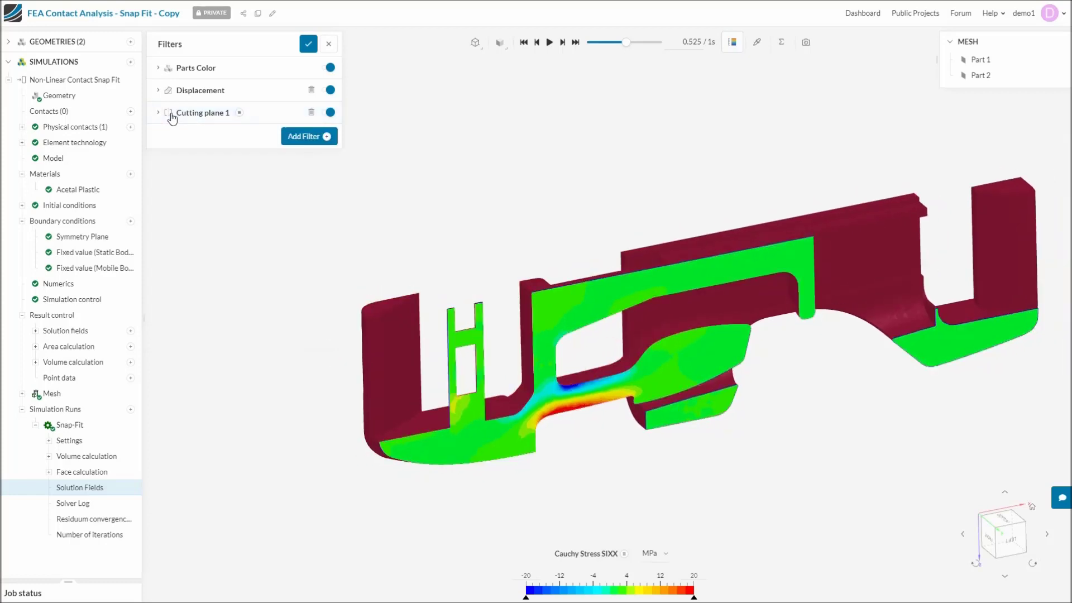
{"action": "left_click", "coordinate": [321, 138]}
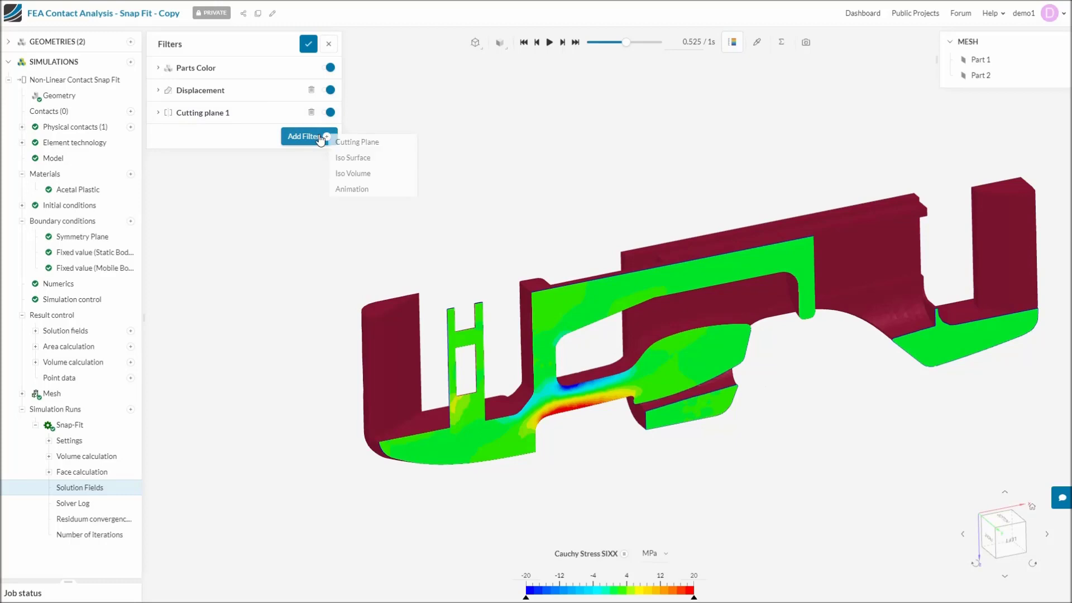
{"action": "left_click", "coordinate": [366, 158]}
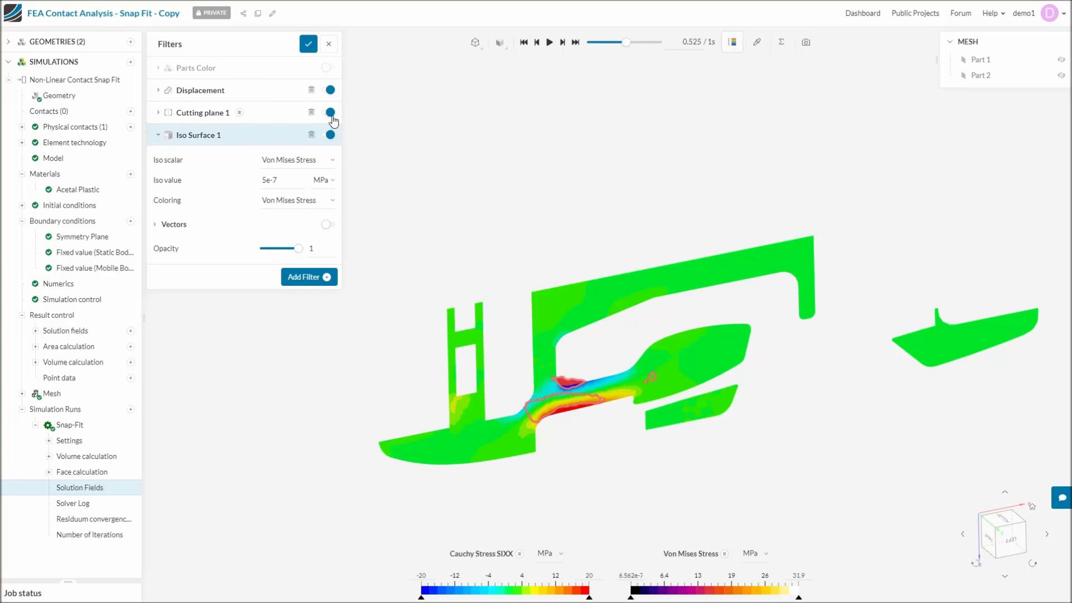
{"action": "left_click", "coordinate": [317, 161]}
{"action": "mouse_move", "coordinate": [335, 200]}
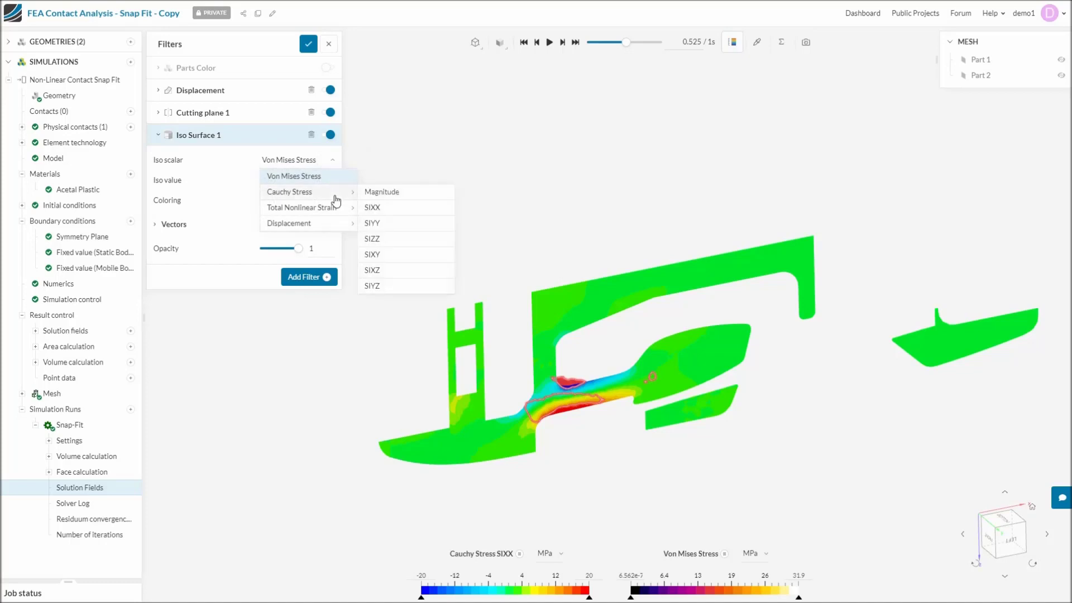
{"action": "left_click", "coordinate": [388, 208]}
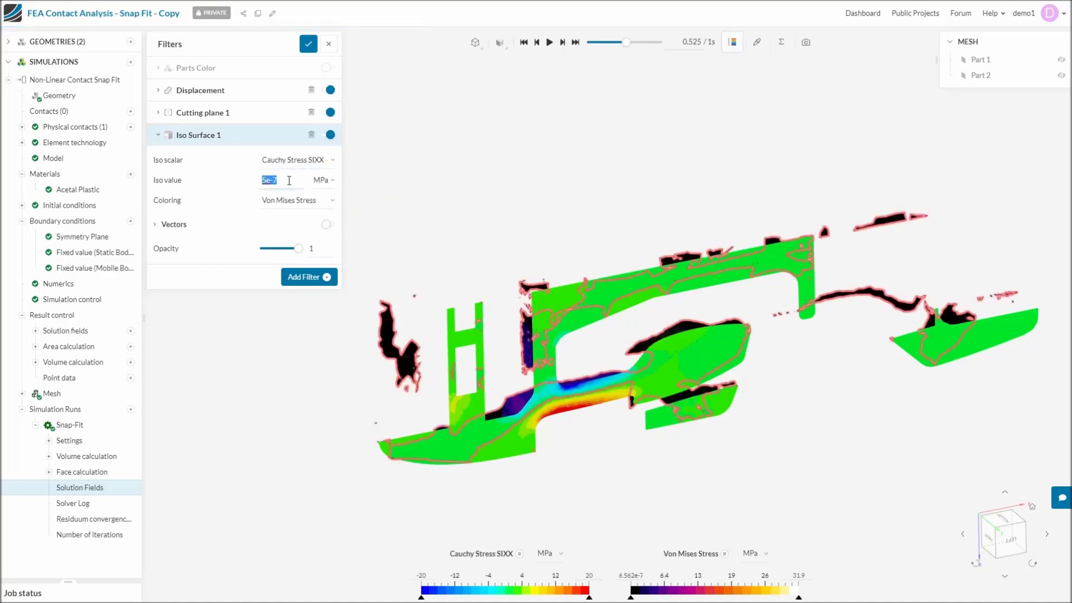
{"action": "type", "text": "0"}
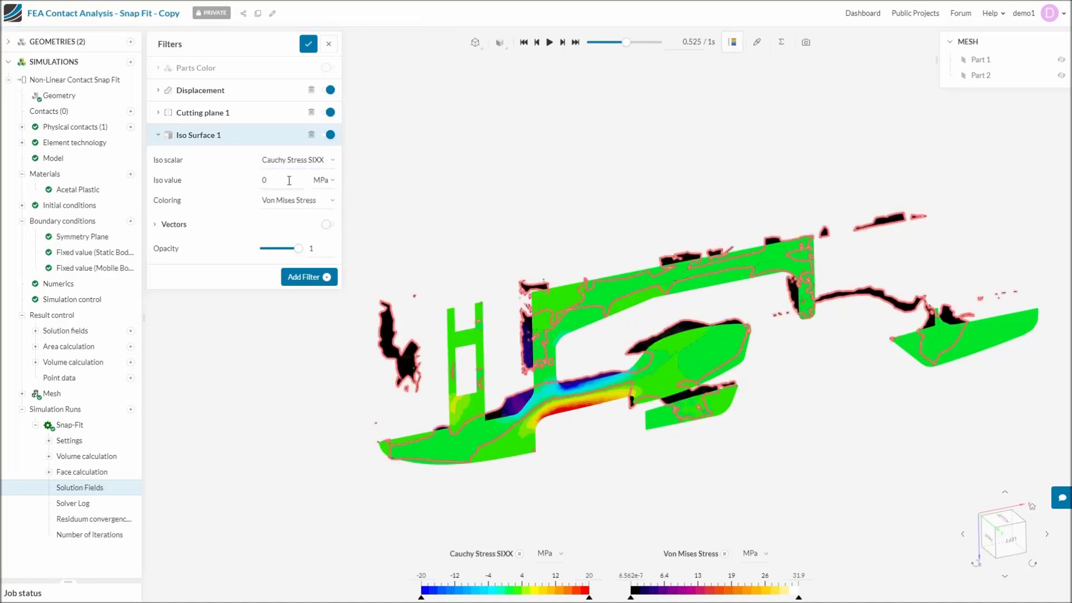
- Disable Cutting plane 1 and examine the iso surface along the bending snap arm
{"action": "left_click", "coordinate": [331, 113]}
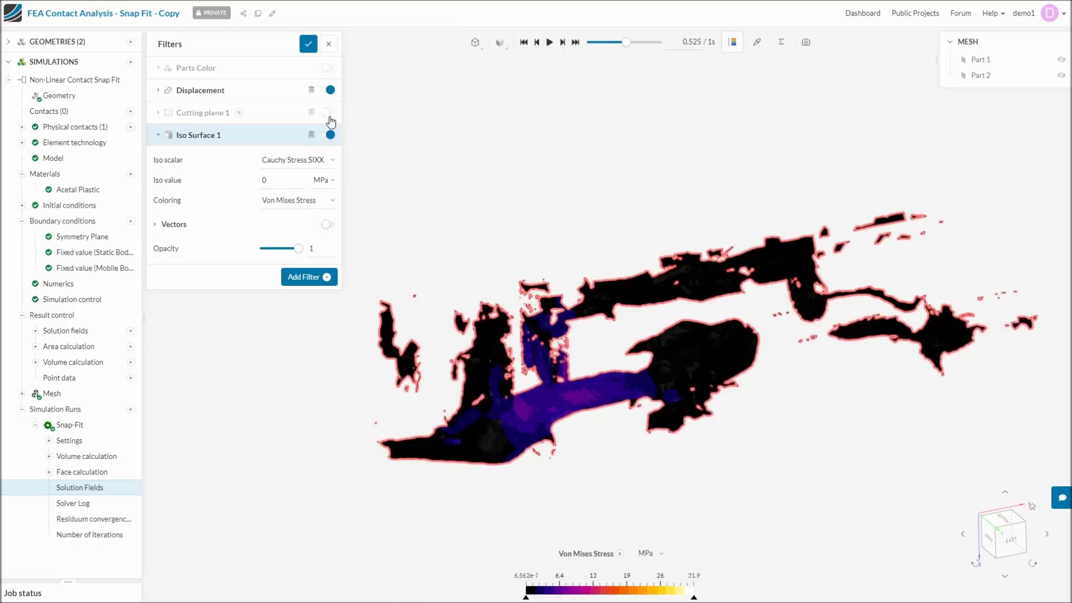
{"action": "left_click_drag", "start_coordinate": [629, 462], "coordinate": [373, 356]}
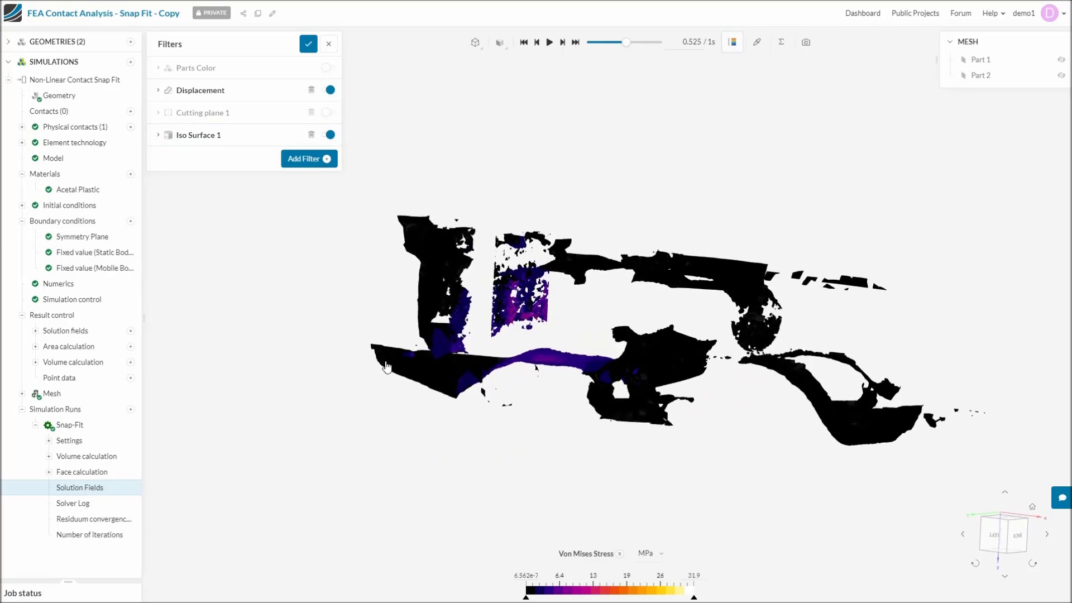
{"action": "scroll", "coordinate": [544, 370], "scroll_direction": "up", "scroll_amount": 3}
{"action": "scroll", "coordinate": [544, 370], "scroll_direction": "up", "scroll_amount": 5}
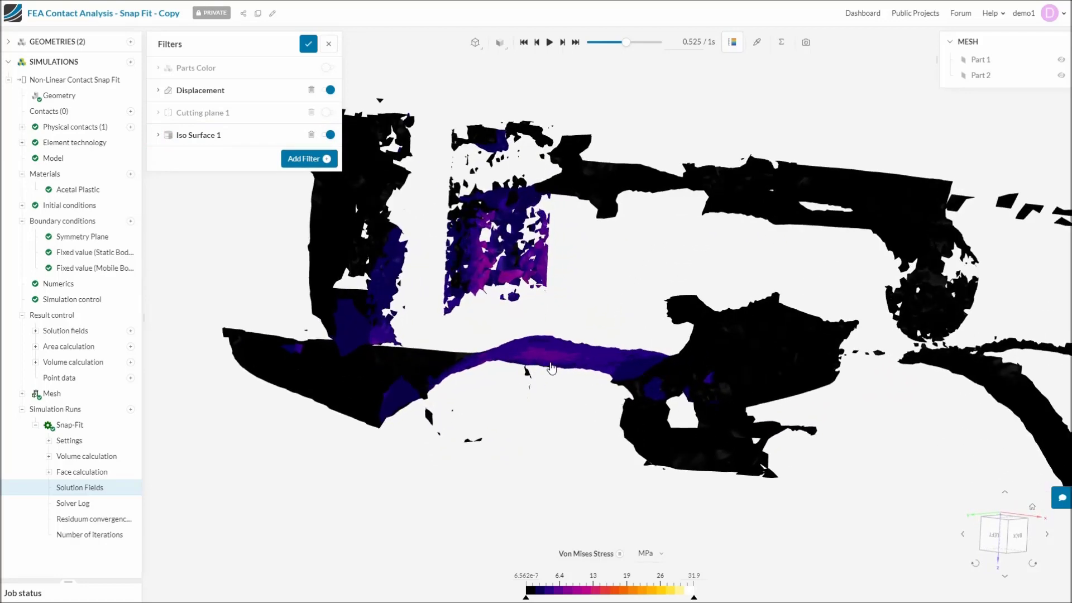
{"action": "left_click_drag", "start_coordinate": [620, 338], "coordinate": [624, 350]}
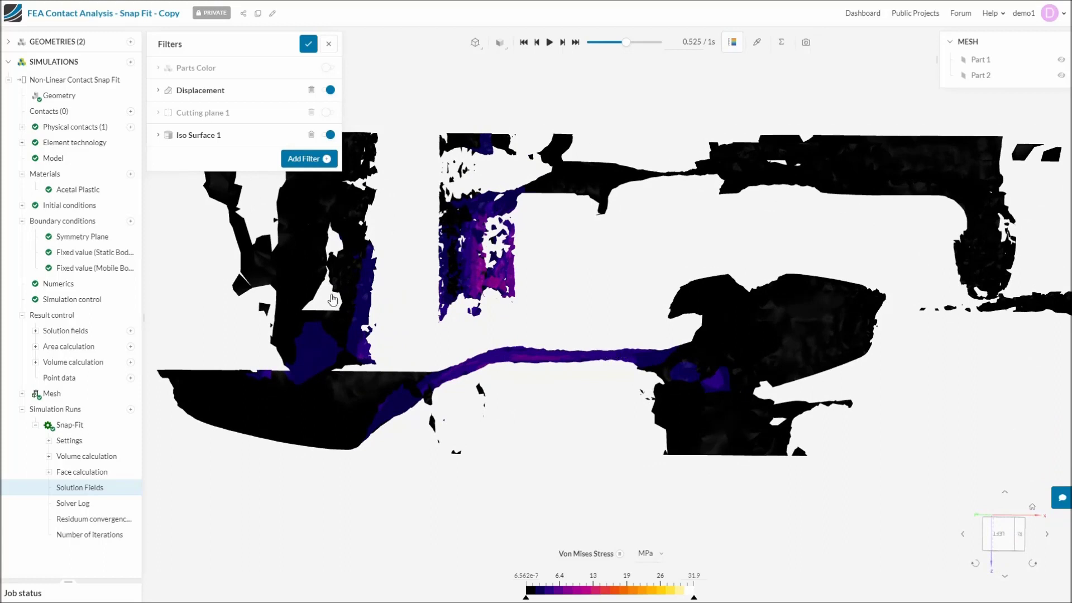
- Enable Parts Color with a white (FFFFFF) solid color and lower its opacity to roughly one third
{"action": "left_click", "coordinate": [187, 69]}
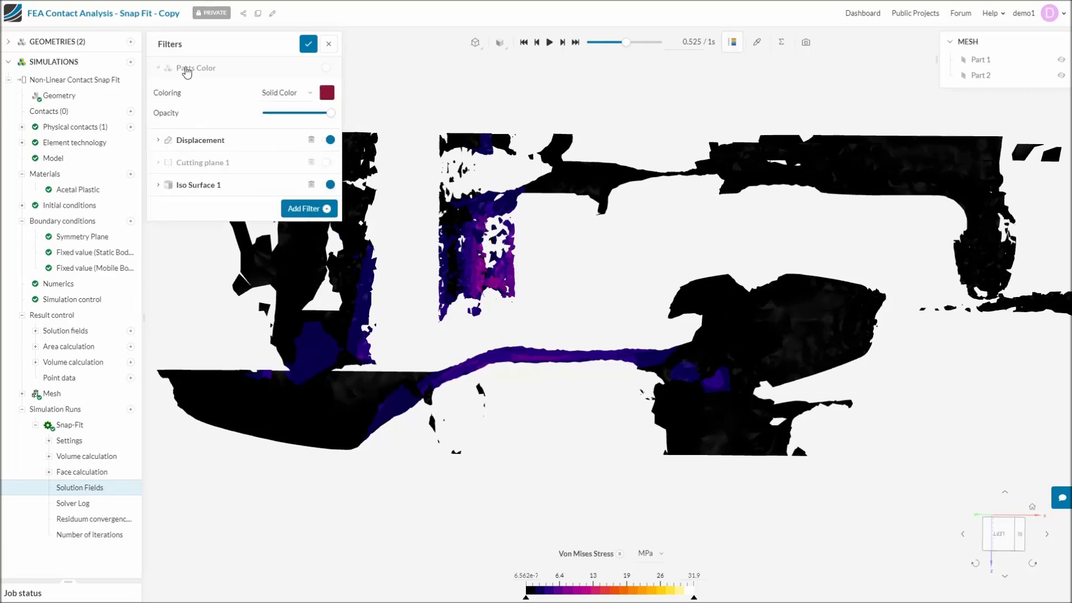
{"action": "left_click", "coordinate": [329, 73]}
{"action": "left_click", "coordinate": [327, 93]}
{"action": "left_click", "coordinate": [358, 164]}
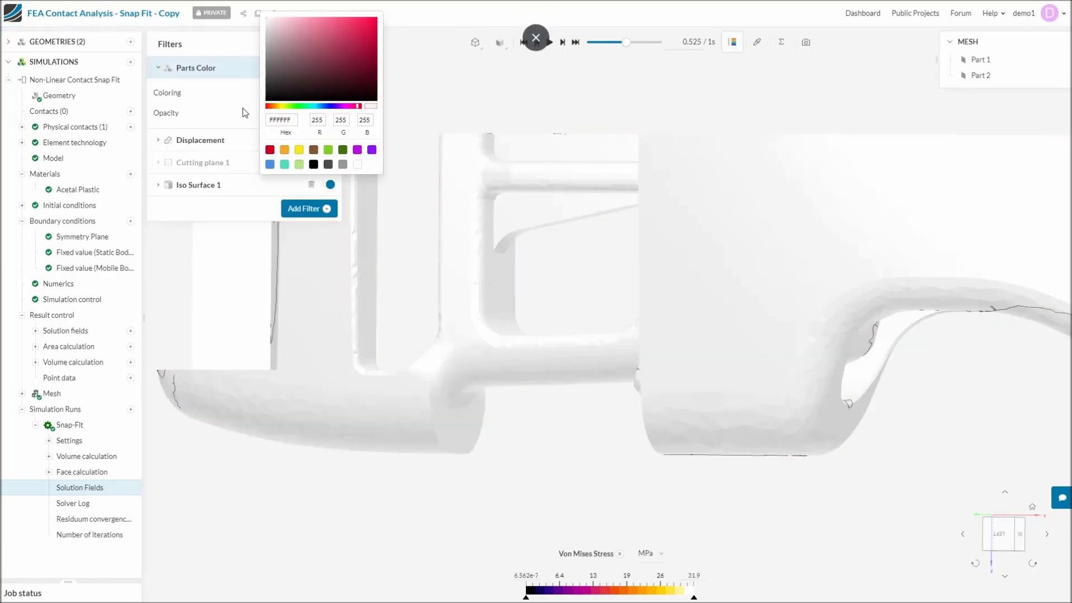
{"action": "left_click", "coordinate": [231, 124]}
{"action": "left_click_drag", "start_coordinate": [329, 116], "coordinate": [285, 116]}
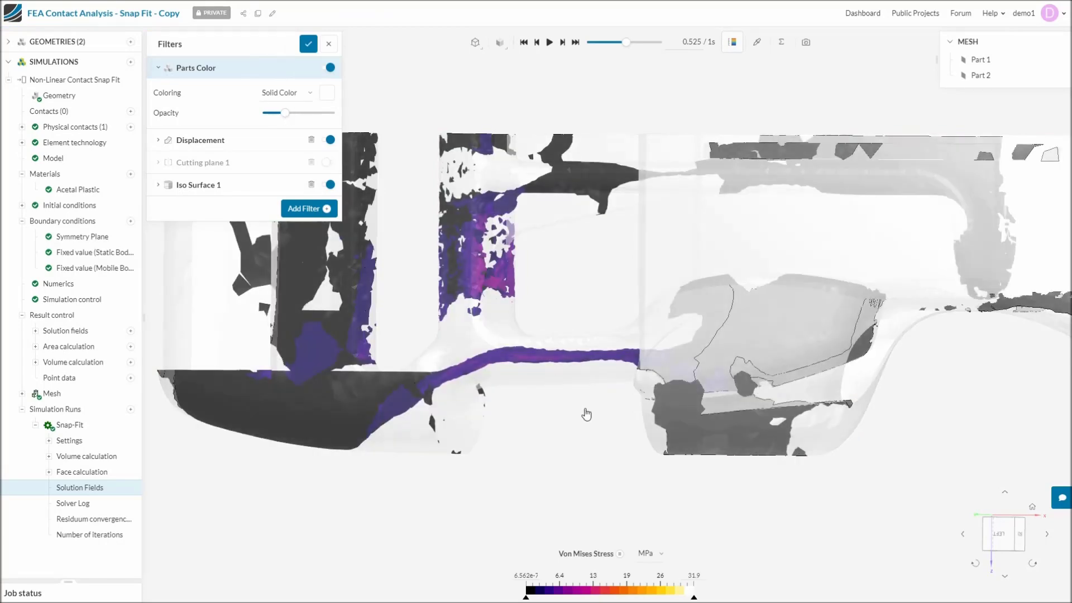
- Hide Part 2 and make the remaining Part 1 translucent again, with its opacity at roughly one quarter
{"action": "left_click_drag", "start_coordinate": [589, 412], "coordinate": [623, 474]}
{"action": "left_click", "coordinate": [721, 232]}
{"action": "right_click", "coordinate": [722, 232]}
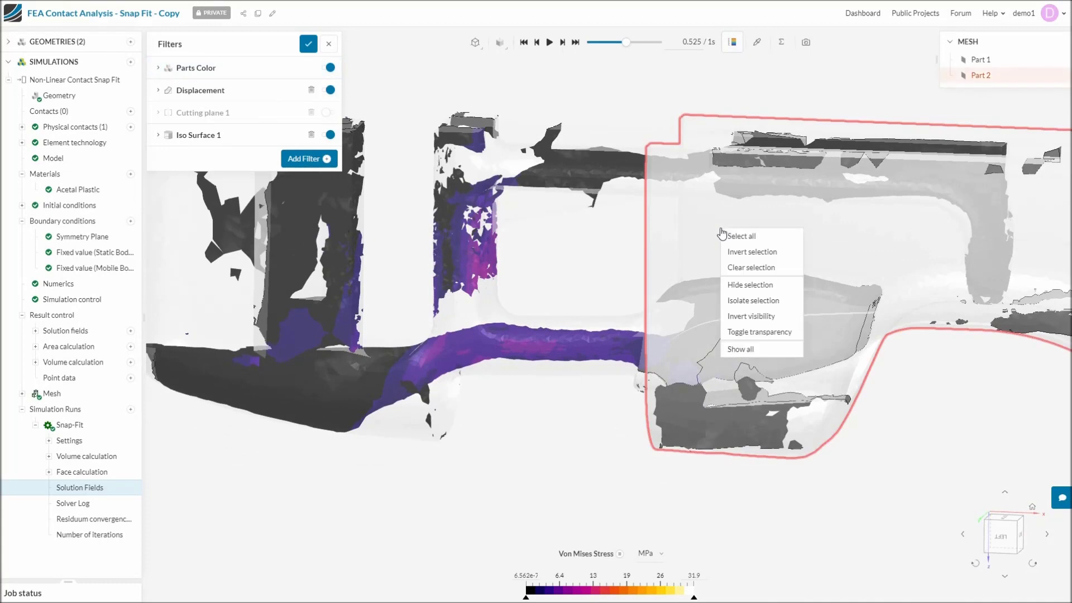
{"action": "left_click", "coordinate": [752, 286]}
{"action": "left_click", "coordinate": [214, 69]}
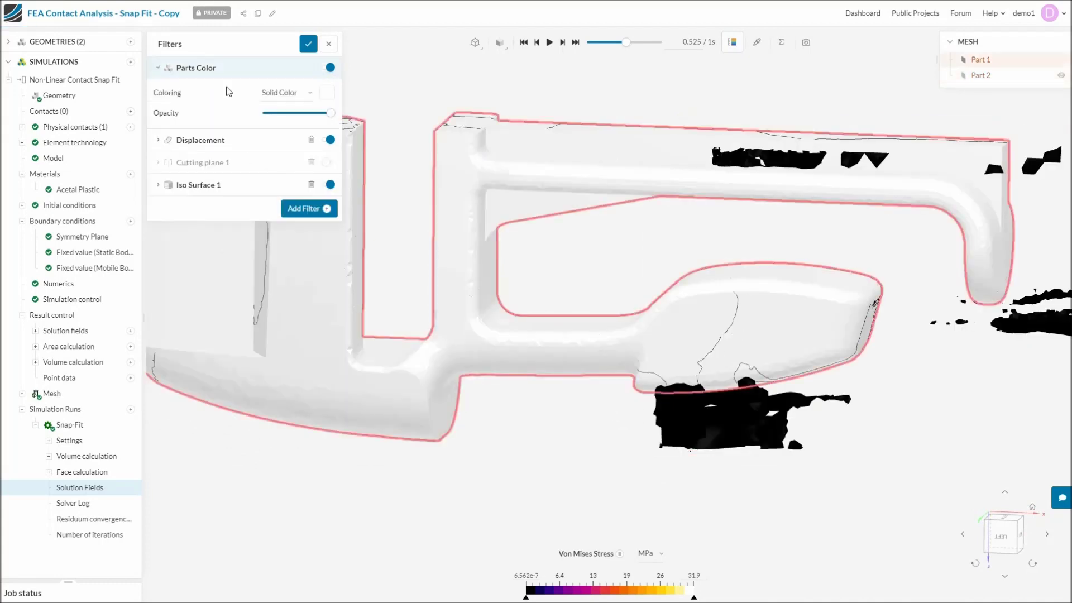
{"action": "left_click_drag", "start_coordinate": [293, 116], "coordinate": [283, 117]}
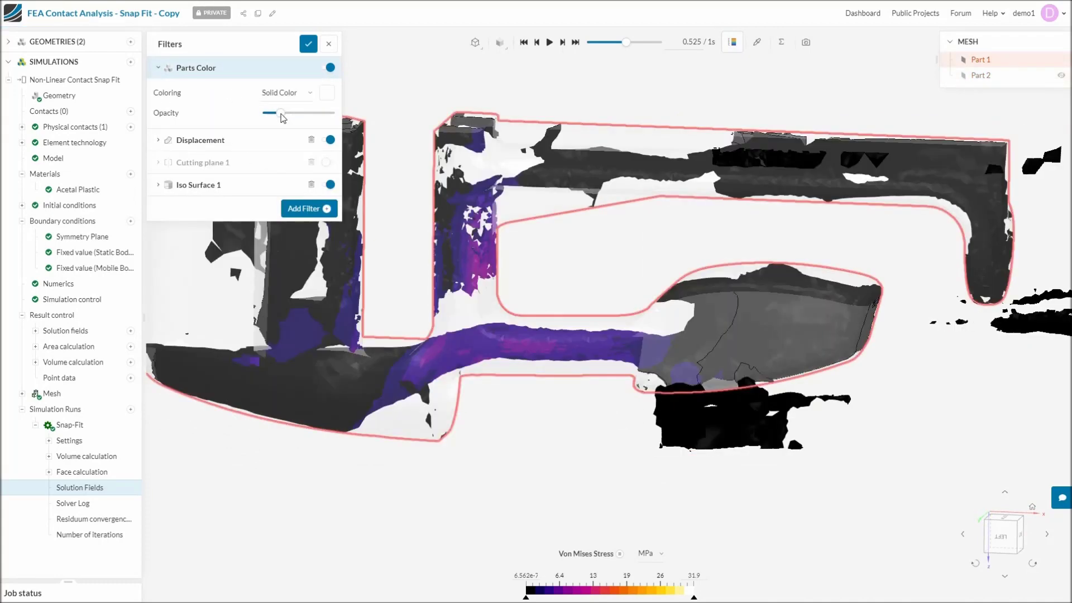
{"action": "left_click", "coordinate": [387, 56]}
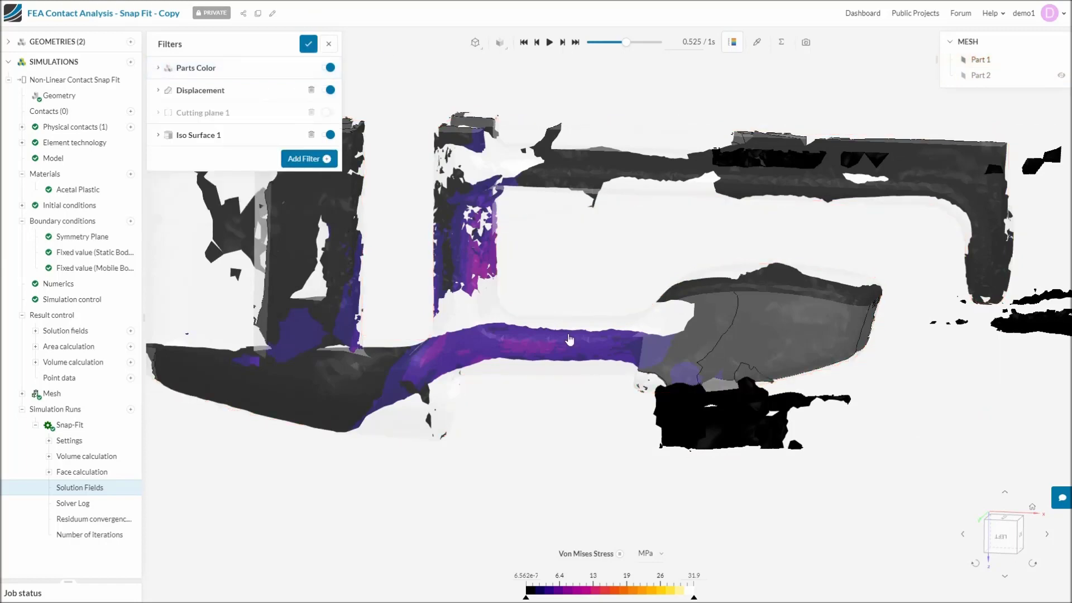
- Color the iso surface by the Z component of Displacement and show its legend in mm
{"action": "left_click", "coordinate": [607, 558]}
{"action": "mouse_move", "coordinate": [650, 550]}
{"action": "left_click", "coordinate": [723, 579]}
{"action": "left_click", "coordinate": [529, 575]}
{"action": "left_click", "coordinate": [643, 554]}
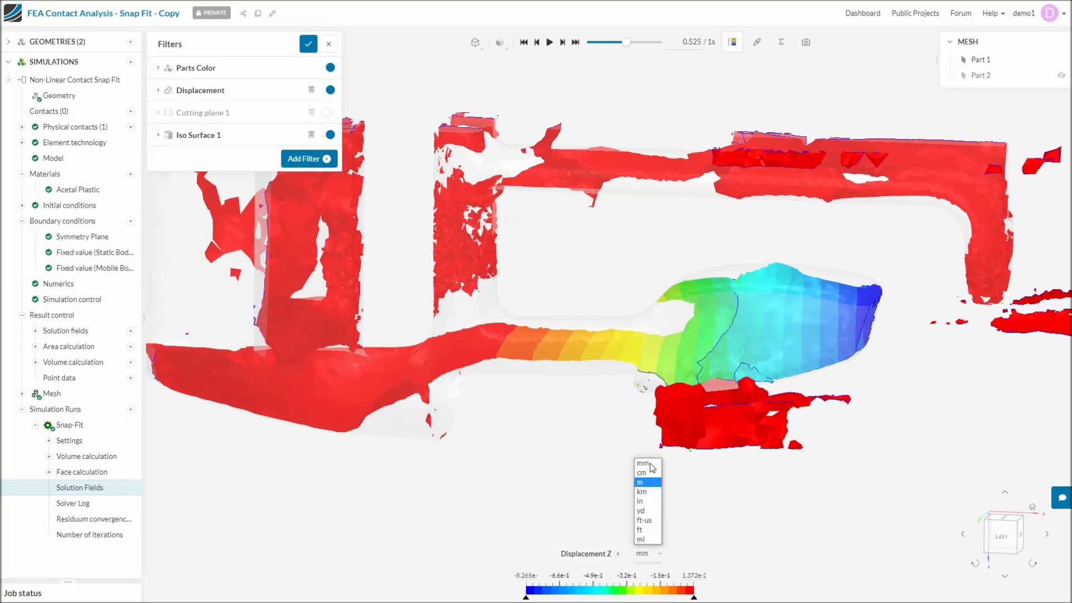
{"action": "left_click", "coordinate": [648, 465]}
- Set the Displacement Z legend range from -0.5 to 0 mm
{"action": "left_click", "coordinate": [529, 576]}
{"action": "type", "text": "-0.5"}
{"action": "key", "text": "Return"}
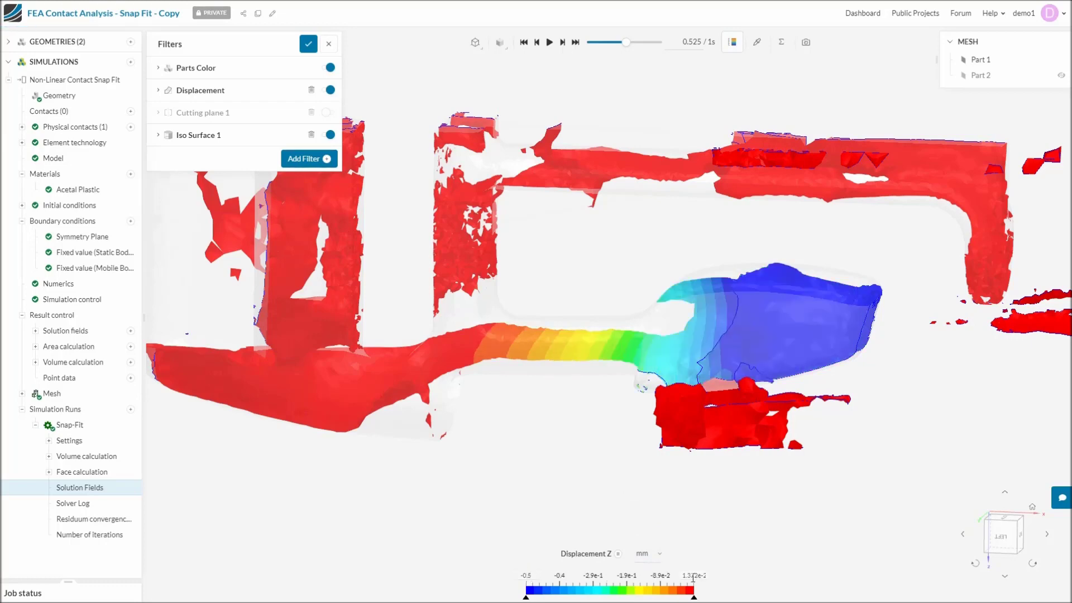
{"action": "left_click", "coordinate": [693, 575]}
{"action": "type", "text": "0"}
{"action": "key", "text": "Return"}
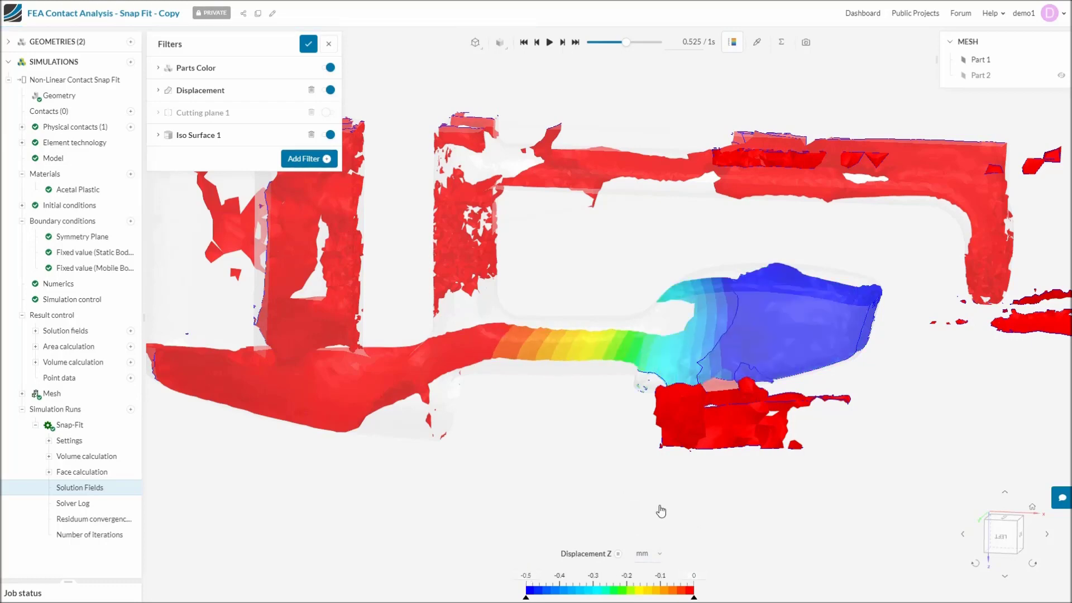
- Add an Animation filter, play the Time Step animation of the iso surface, and pause it at 0.325 s
{"action": "left_click", "coordinate": [313, 161]}
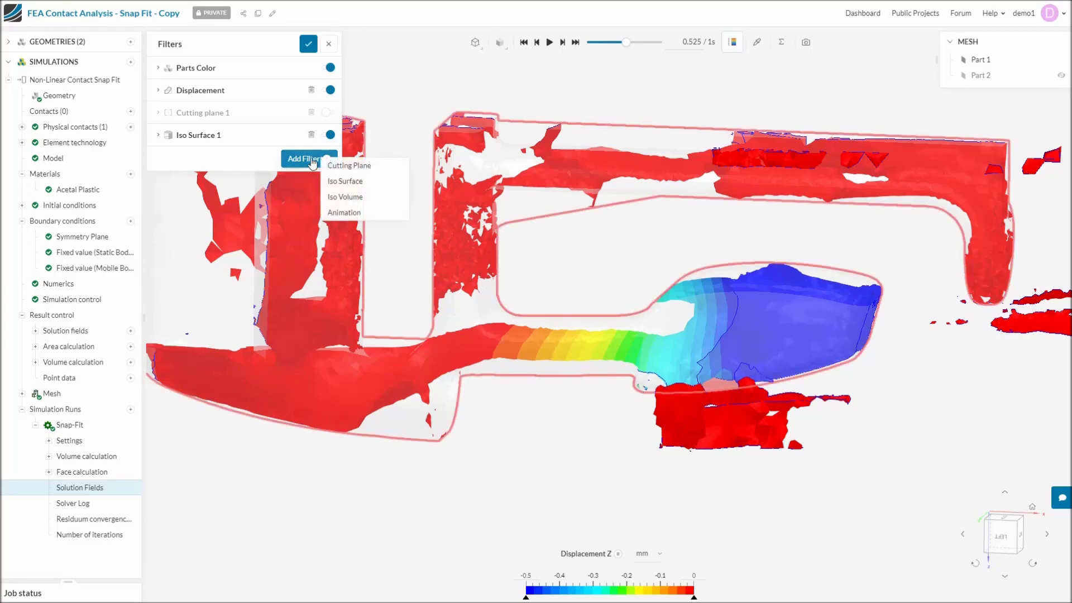
{"action": "left_click", "coordinate": [345, 213]}
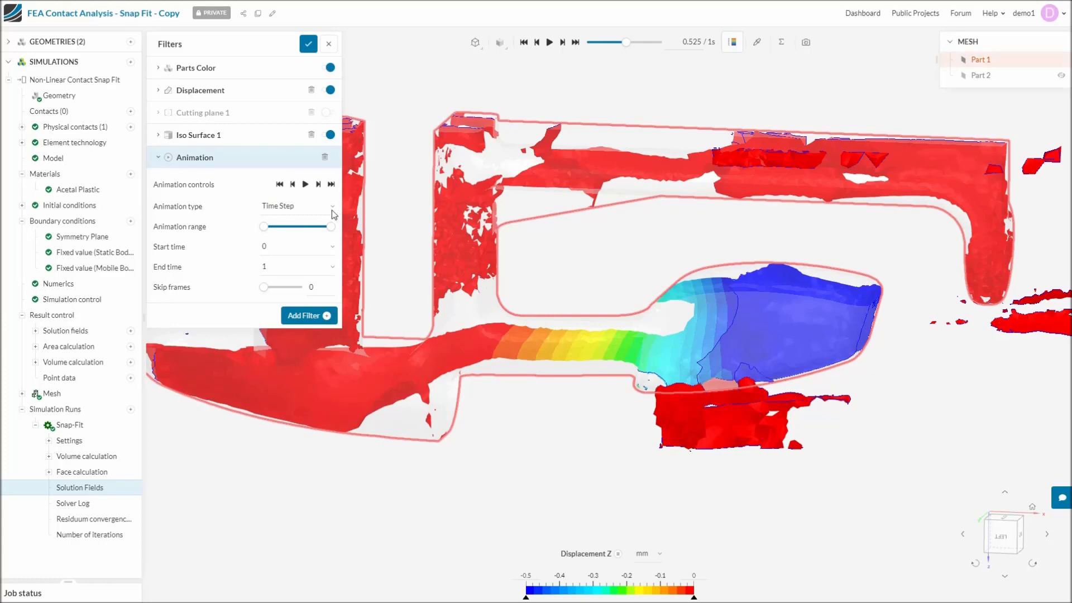
{"action": "left_click", "coordinate": [306, 187]}
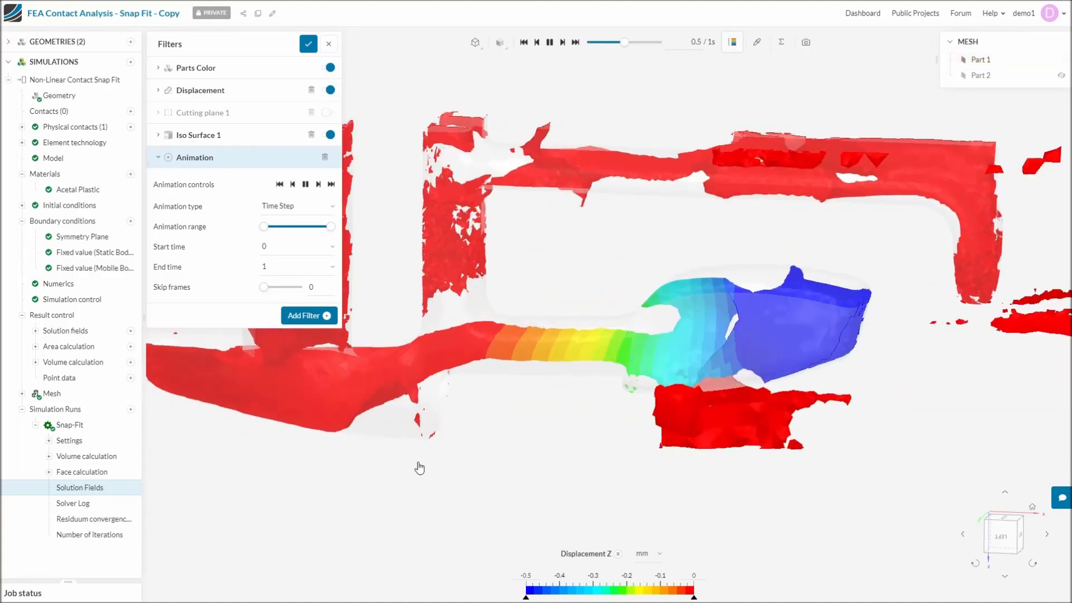
{"action": "left_click_drag", "start_coordinate": [419, 467], "coordinate": [601, 475]}
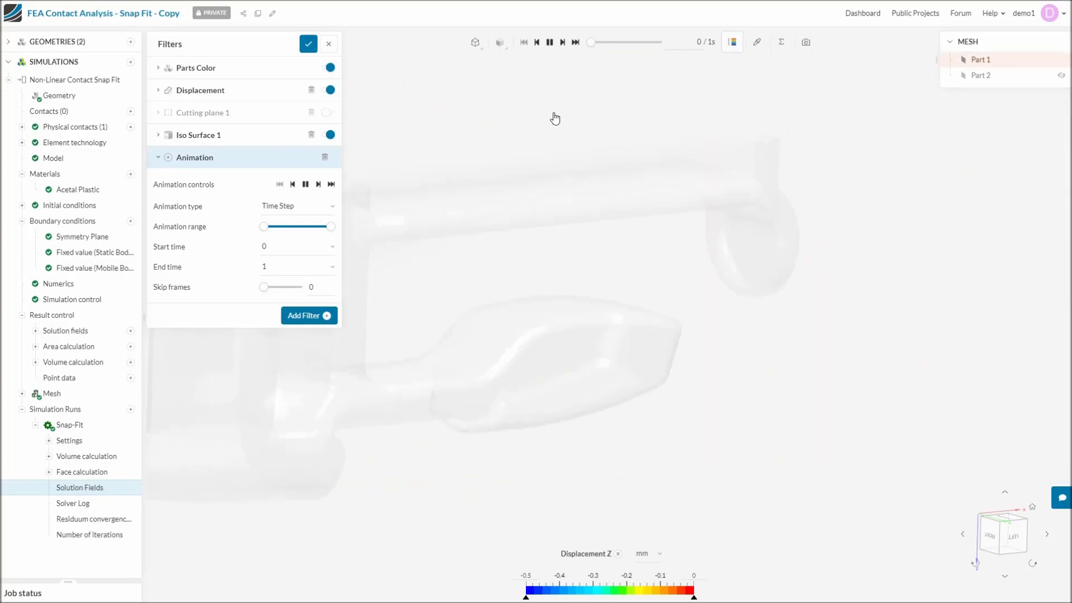
{"action": "left_click", "coordinate": [549, 44]}
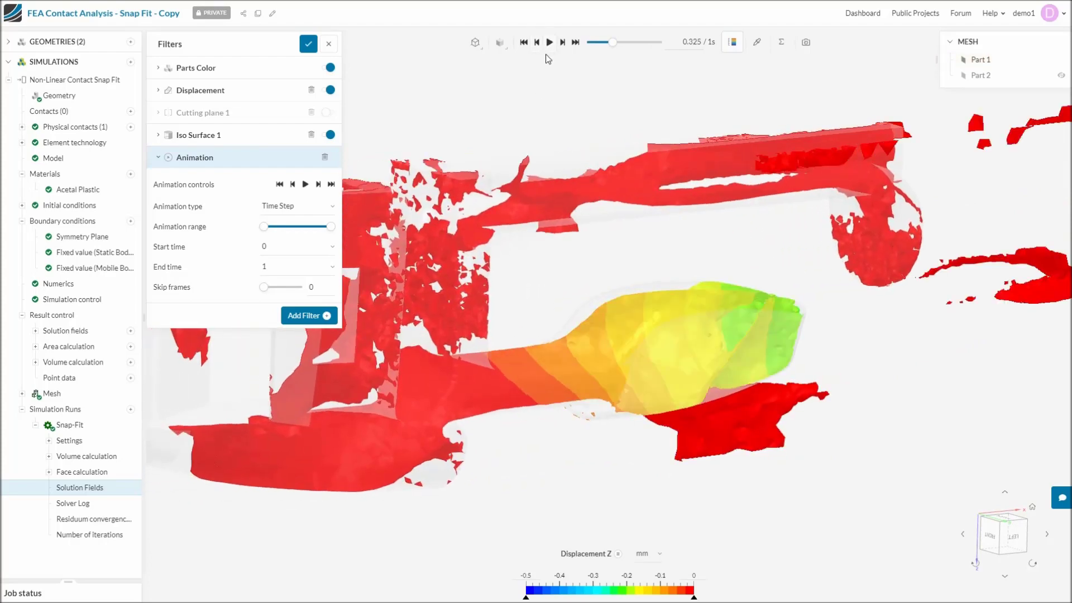
- Add a second cutting plane oriented along X and flip its clipping direction
{"action": "scroll", "coordinate": [577, 300], "scroll_direction": "down", "scroll_amount": 5}
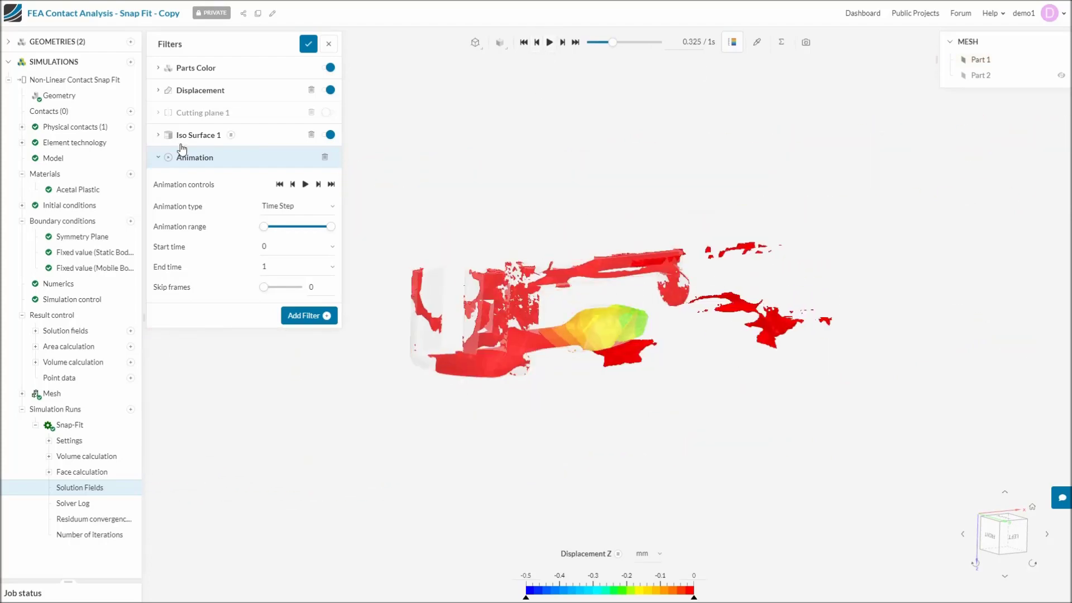
{"action": "left_click", "coordinate": [306, 317]}
{"action": "left_click", "coordinate": [339, 321]}
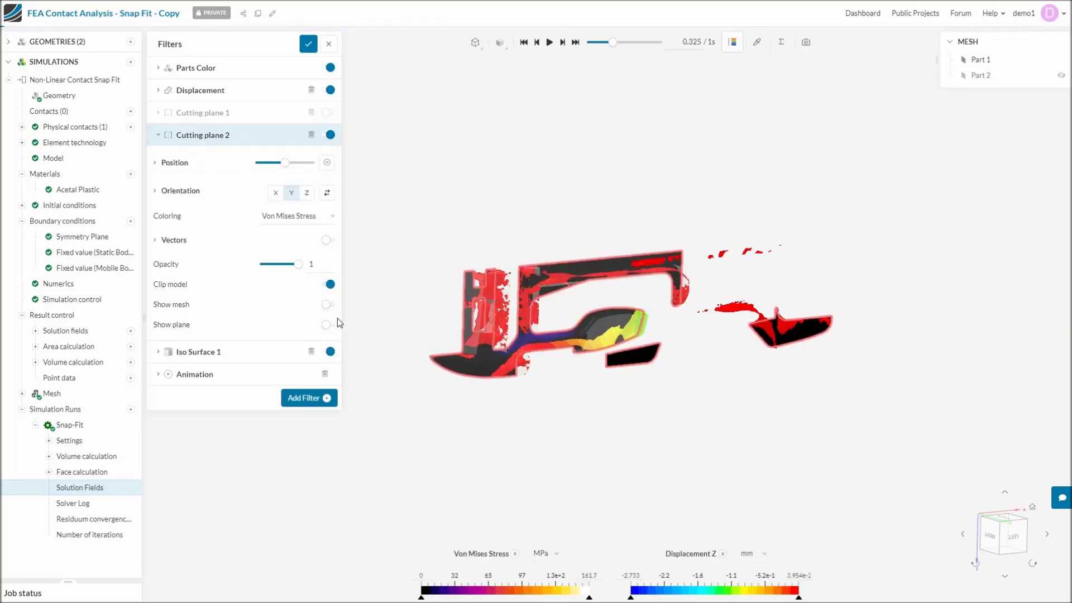
{"action": "left_click", "coordinate": [277, 194]}
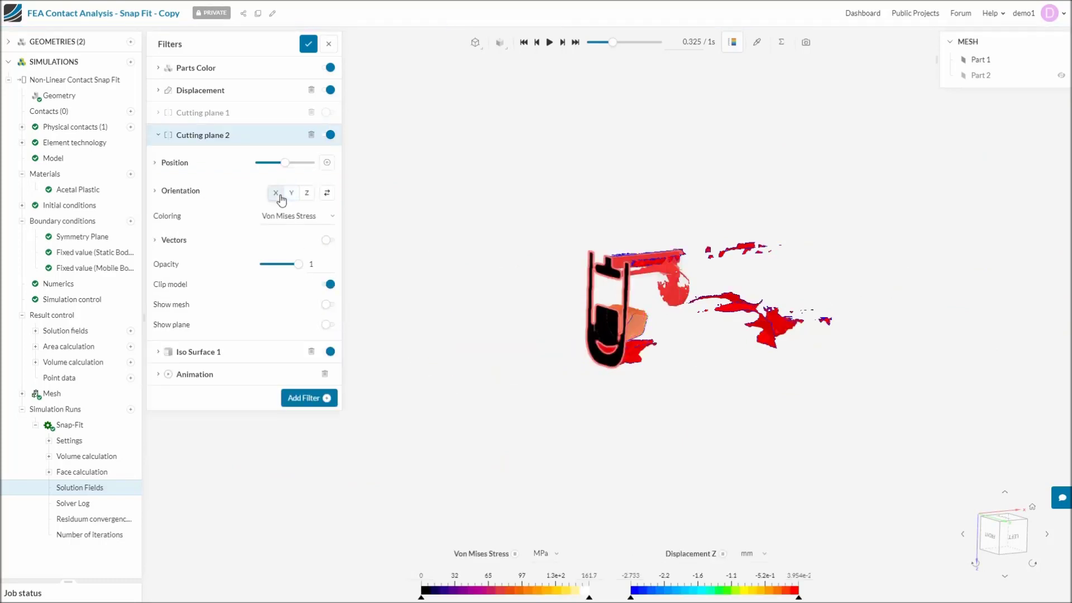
{"action": "left_click", "coordinate": [328, 194]}
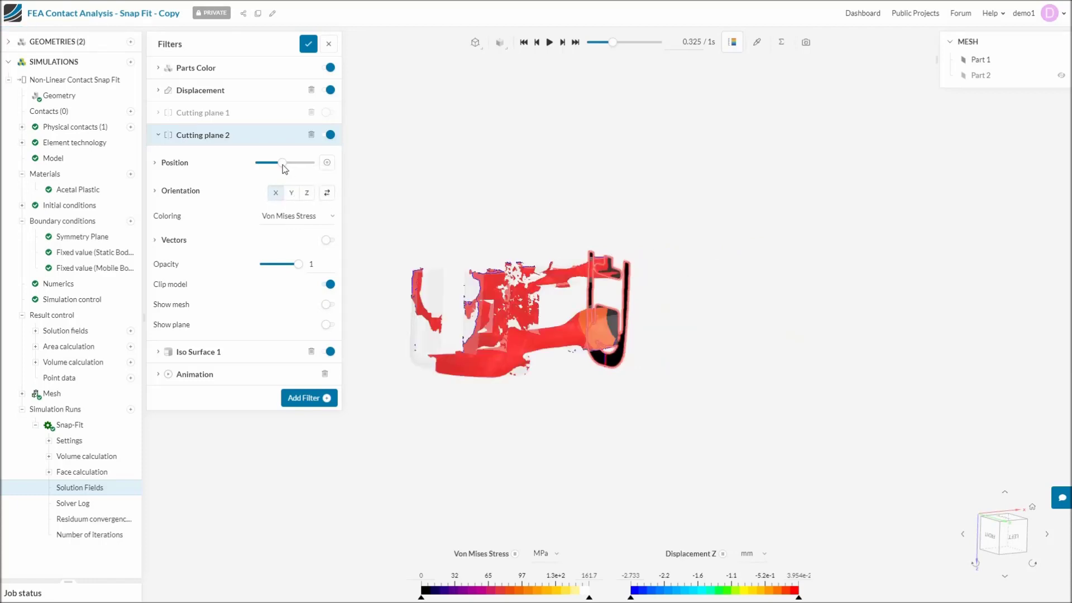
- Disable the Displacement filter and move Cutting plane 2 to cross the snap arm, hiding its section surface
{"action": "left_click_drag", "start_coordinate": [280, 165], "coordinate": [289, 163]}
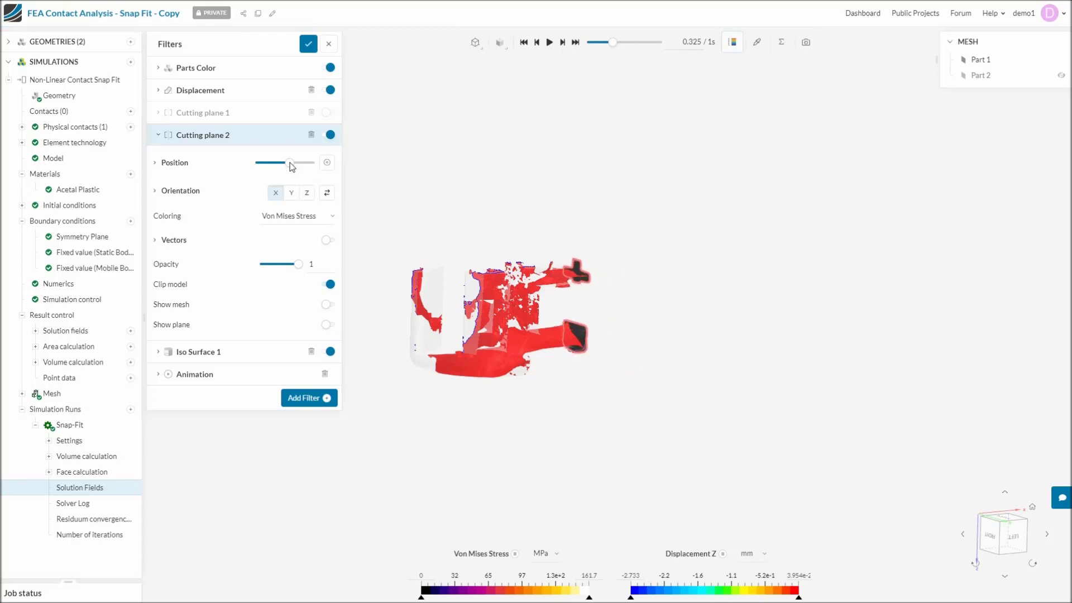
{"action": "left_click", "coordinate": [329, 90]}
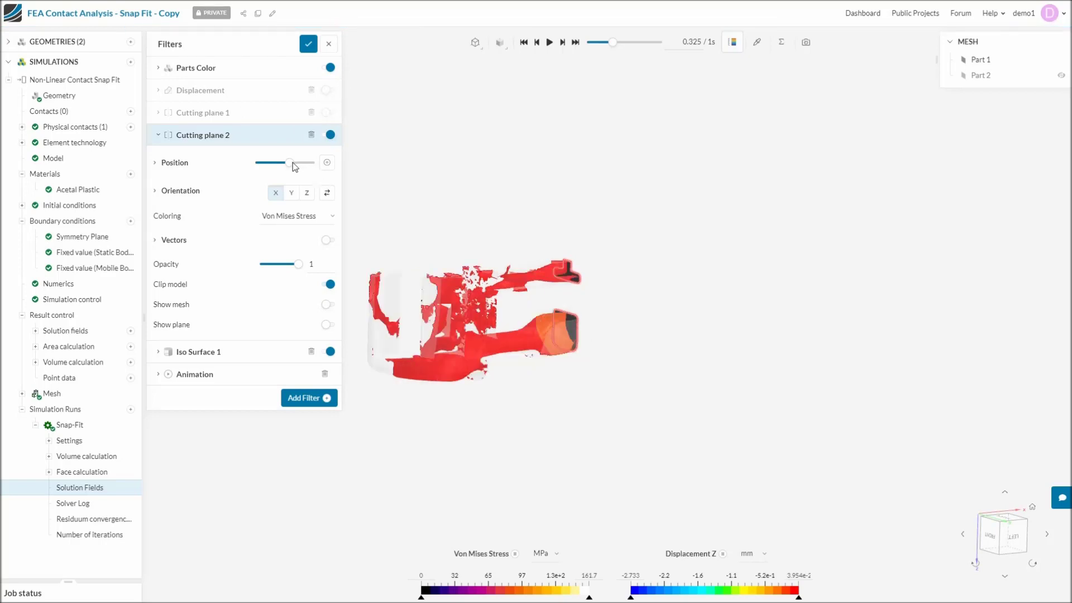
{"action": "left_click_drag", "start_coordinate": [289, 163], "coordinate": [294, 165]}
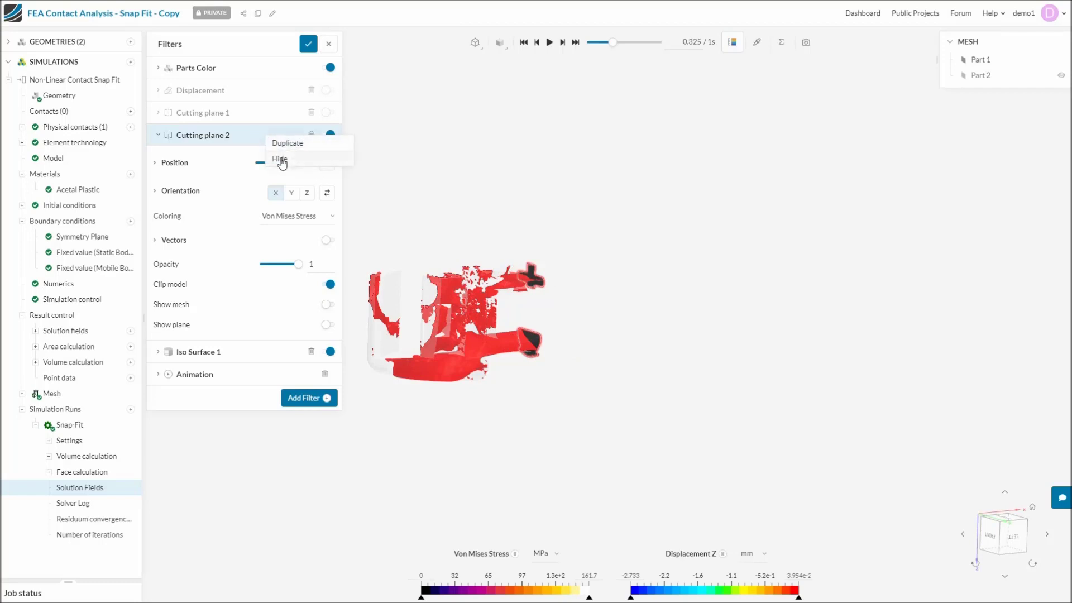
- Play the time-step animation of the clipped iso surface with a close view of the snap arm
{"action": "left_click_drag", "start_coordinate": [591, 359], "coordinate": [562, 325]}
{"action": "scroll", "coordinate": [562, 326], "scroll_direction": "up", "scroll_amount": 3}
{"action": "left_click", "coordinate": [549, 42]}
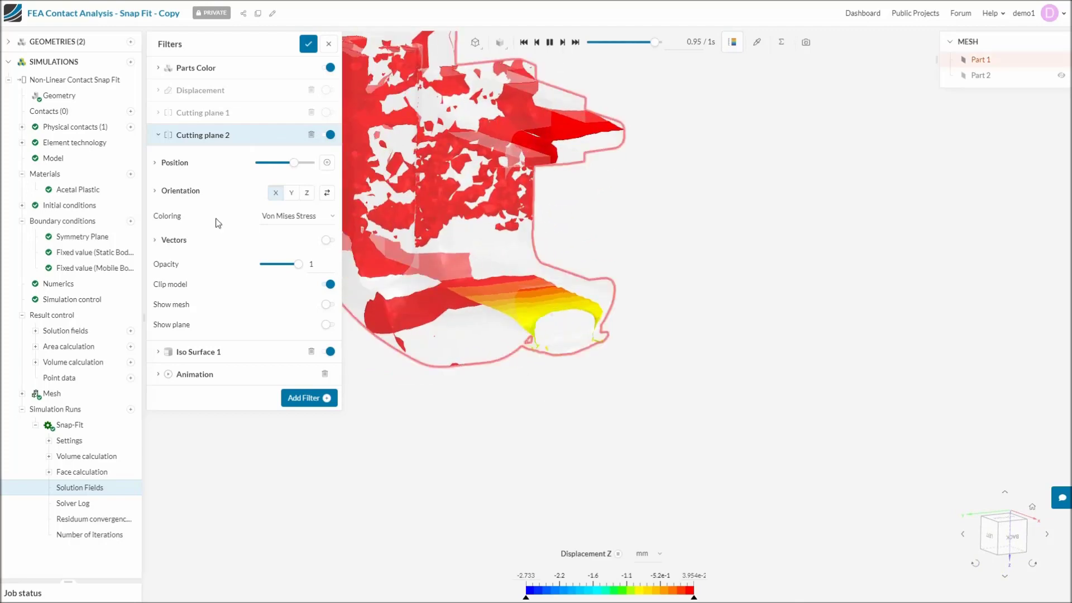
- Set the start time of the Animation filter to 0.4 s
{"action": "left_click", "coordinate": [177, 137]}
{"action": "left_click", "coordinate": [193, 179]}
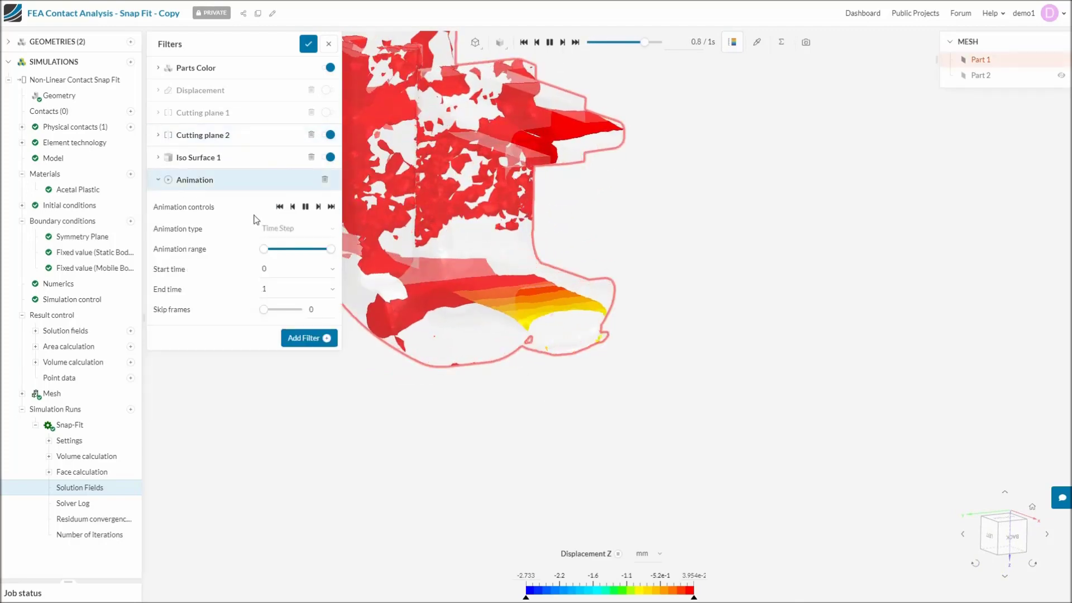
{"action": "left_click", "coordinate": [286, 271]}
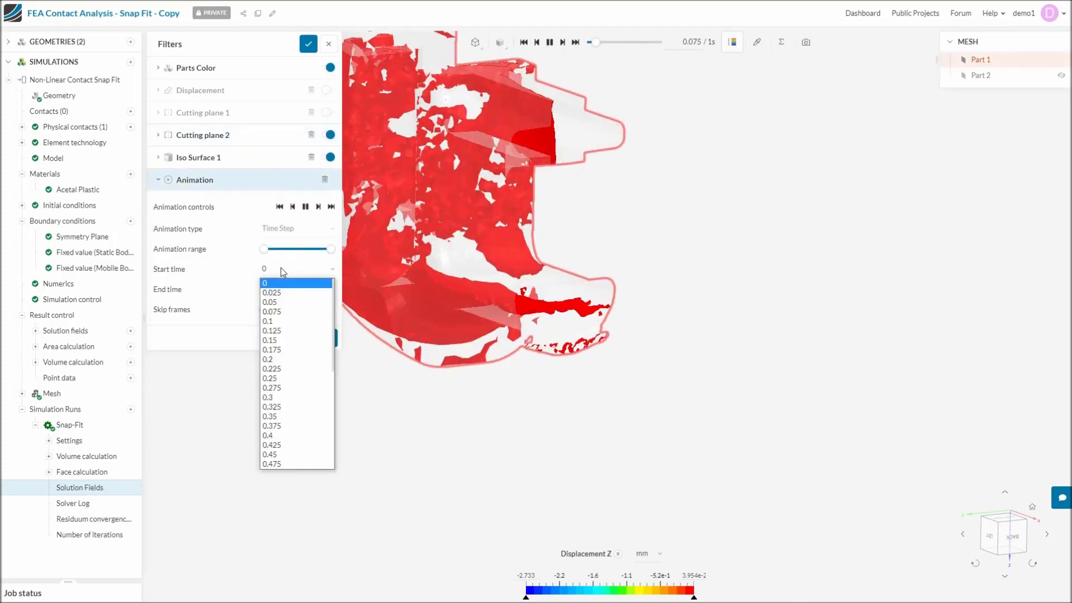
{"action": "left_click", "coordinate": [300, 435]}
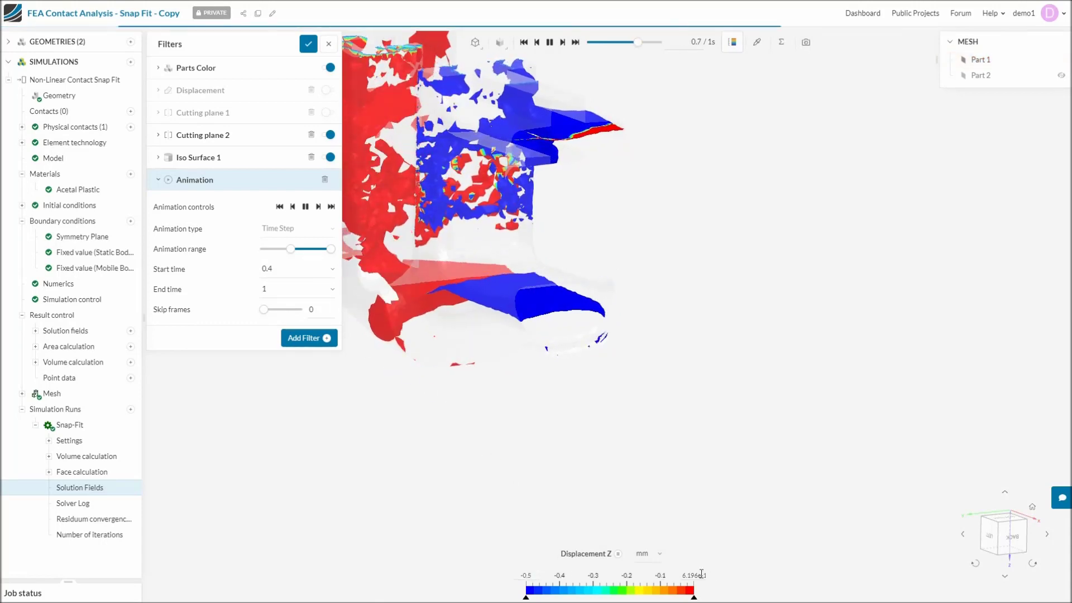
- Set the maximum of the Displacement Z legend to 0 mm
{"action": "left_click", "coordinate": [694, 575]}
{"action": "type", "text": "0"}
{"action": "key", "text": "Return"}
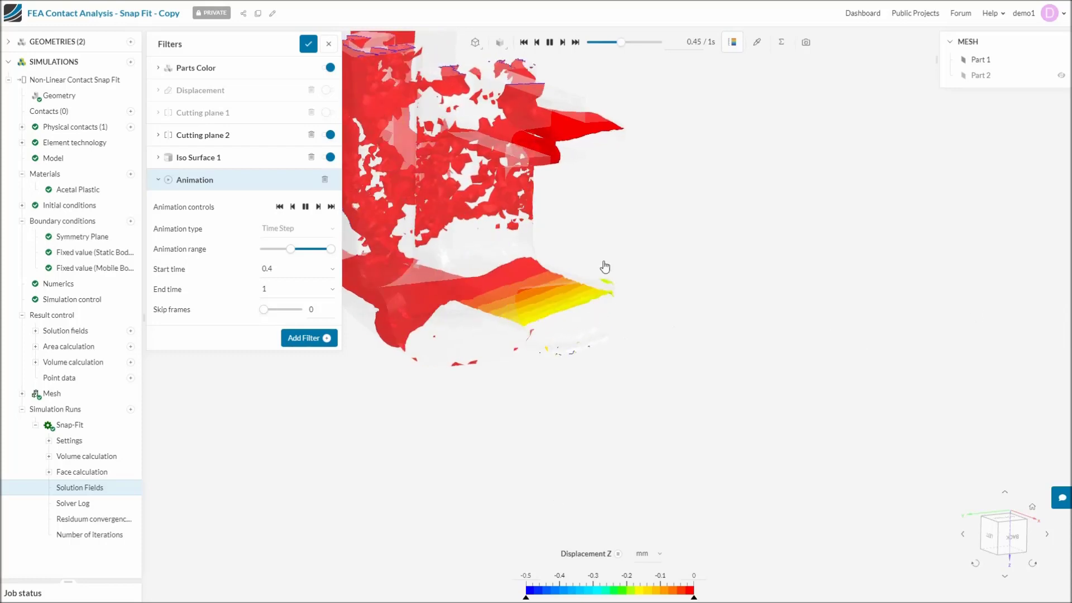
- Disable the Iso Surface 1 and Cutting plane 2 filters
{"action": "left_click", "coordinate": [330, 157]}
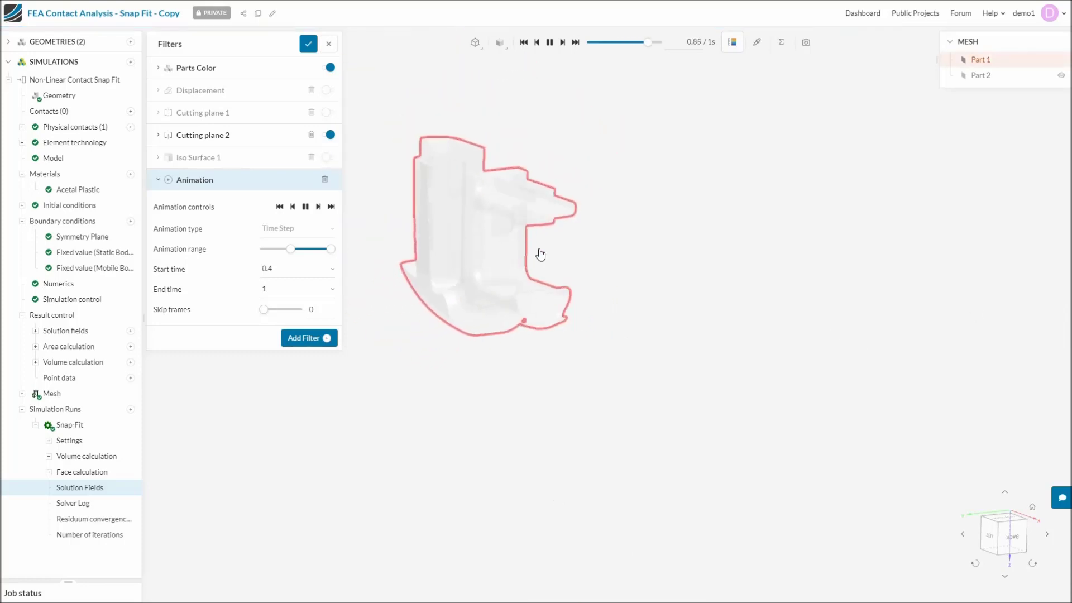
{"action": "left_click_drag", "start_coordinate": [488, 167], "coordinate": [584, 239]}
{"action": "left_click", "coordinate": [330, 135]}
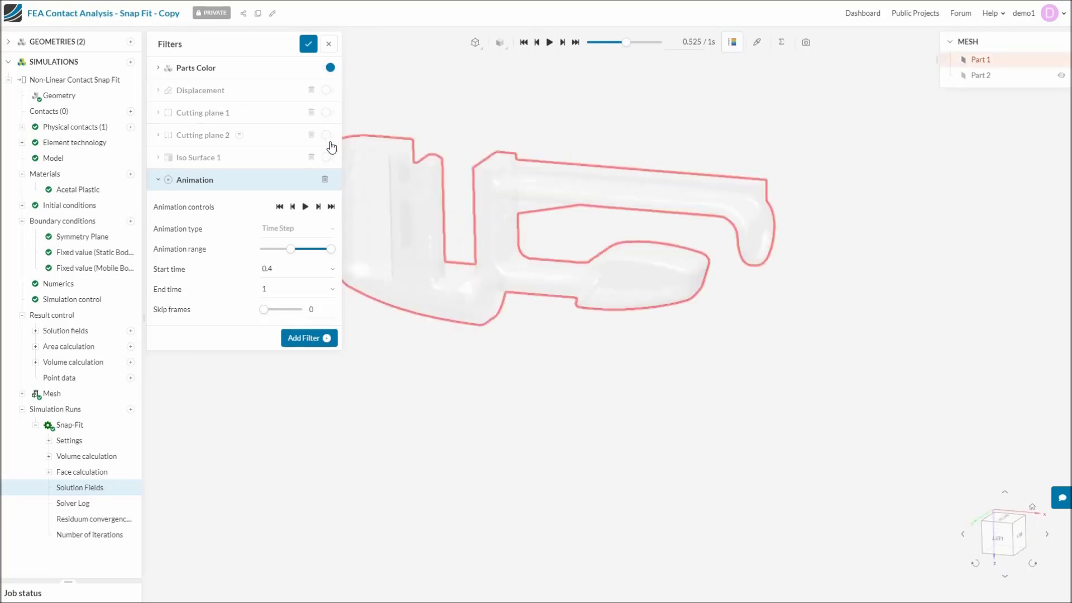
- Add an Iso Volume filter based on Von Mises Stress with an iso value range from 10 to 300 MPa
{"action": "left_click", "coordinate": [327, 338]}
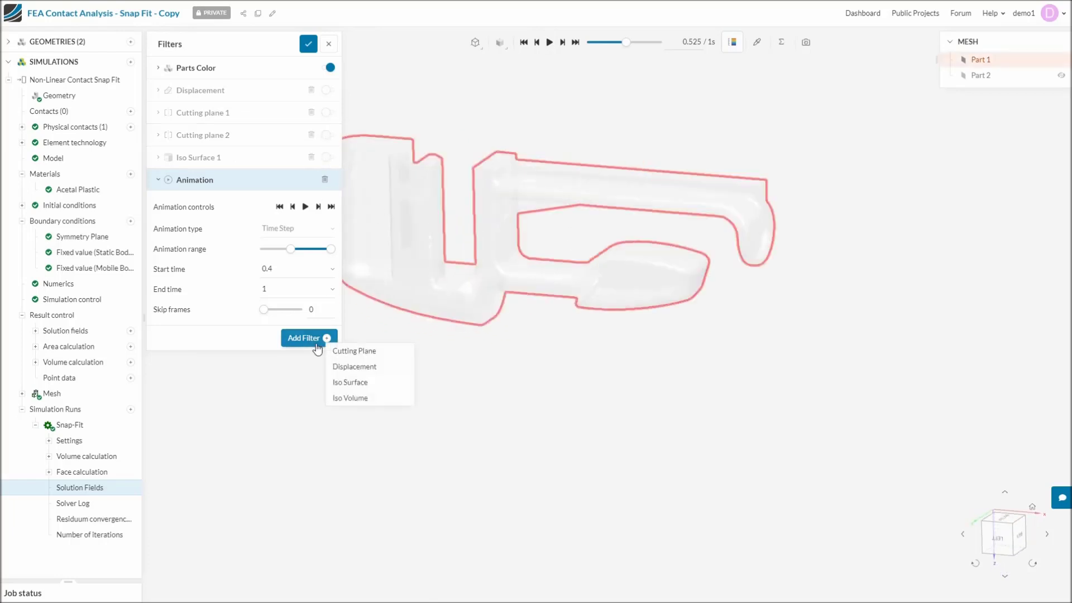
{"action": "left_click", "coordinate": [358, 399]}
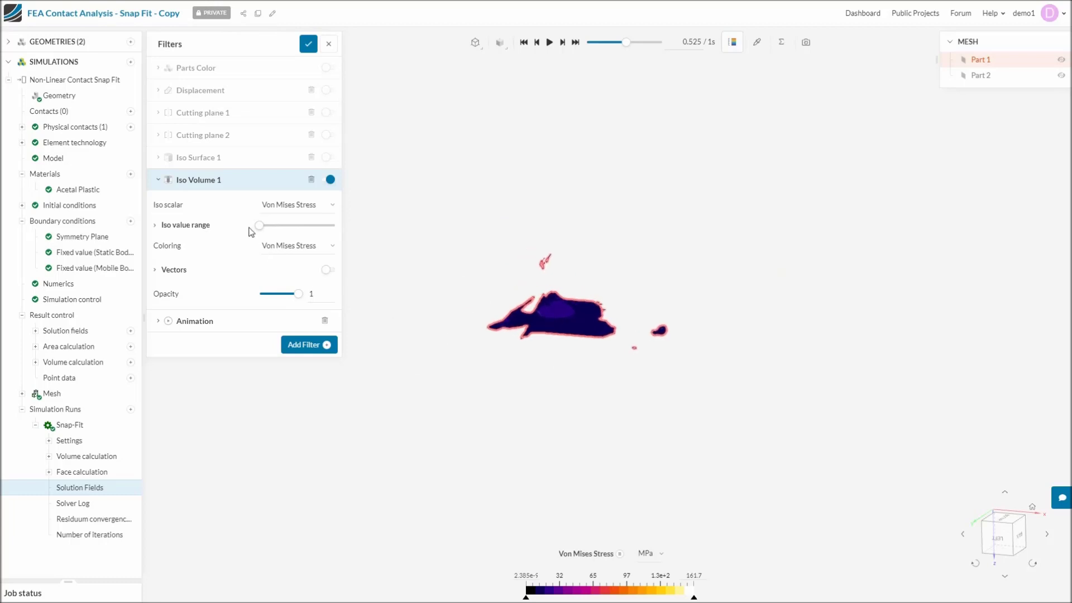
{"action": "left_click", "coordinate": [197, 226]}
{"action": "double_click", "coordinate": [290, 243]}
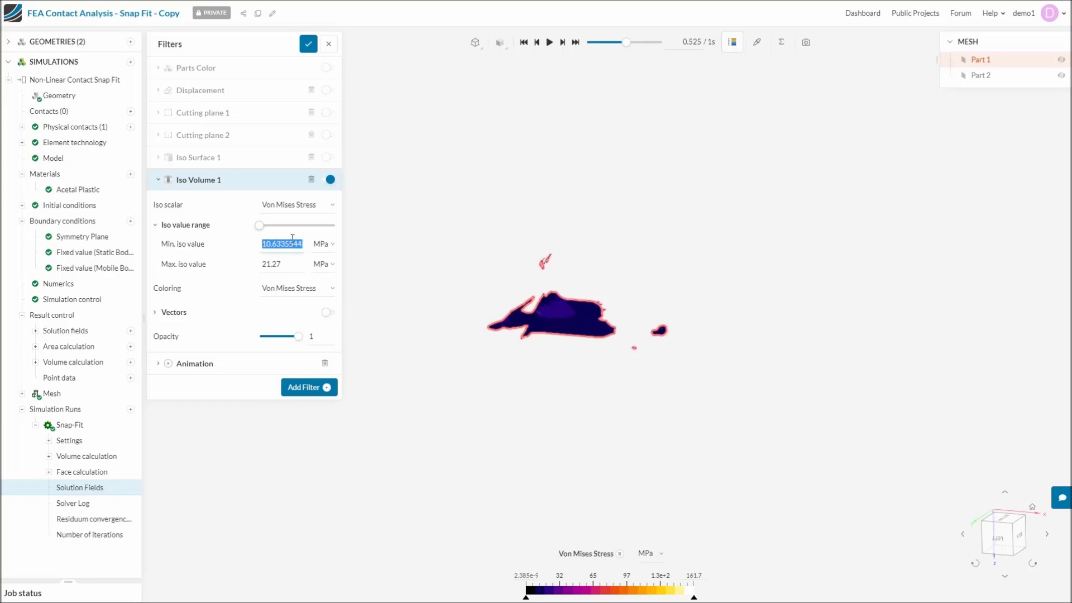
{"action": "type", "text": "10"}
{"action": "double_click", "coordinate": [288, 269]}
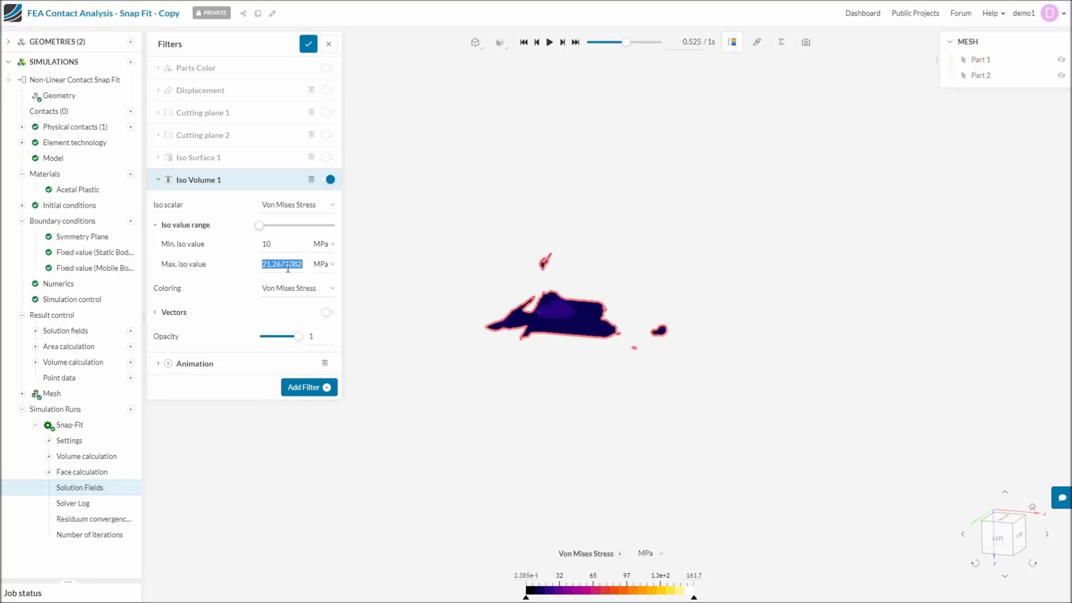
{"action": "type", "text": "300"}
- Enable the Displacement filter and turn Parts Color back on to show the transparent parts around the iso volume
{"action": "left_click", "coordinate": [329, 91]}
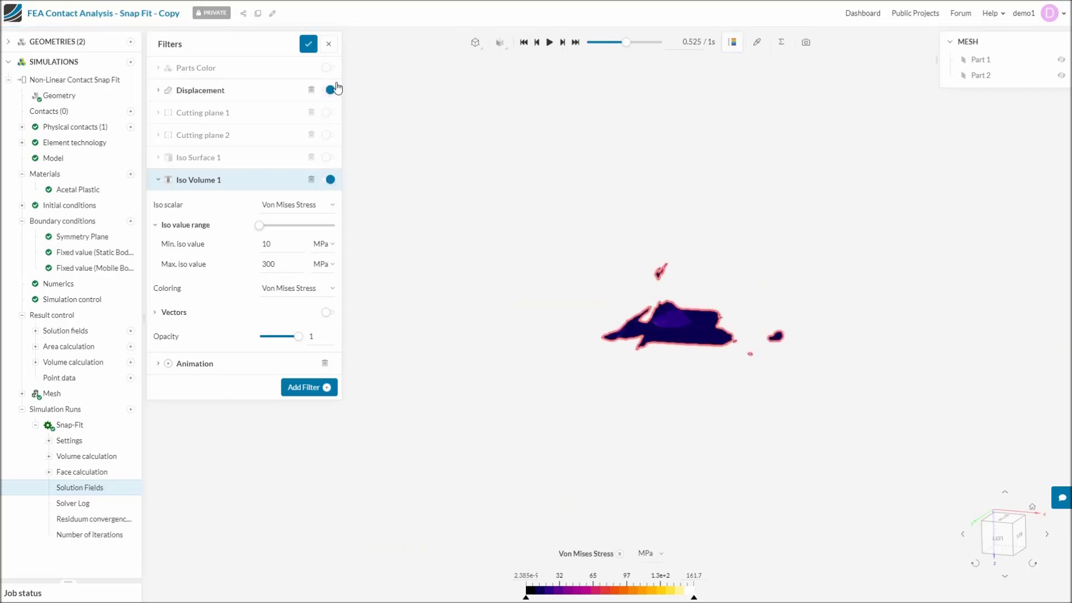
{"action": "left_click", "coordinate": [218, 71]}
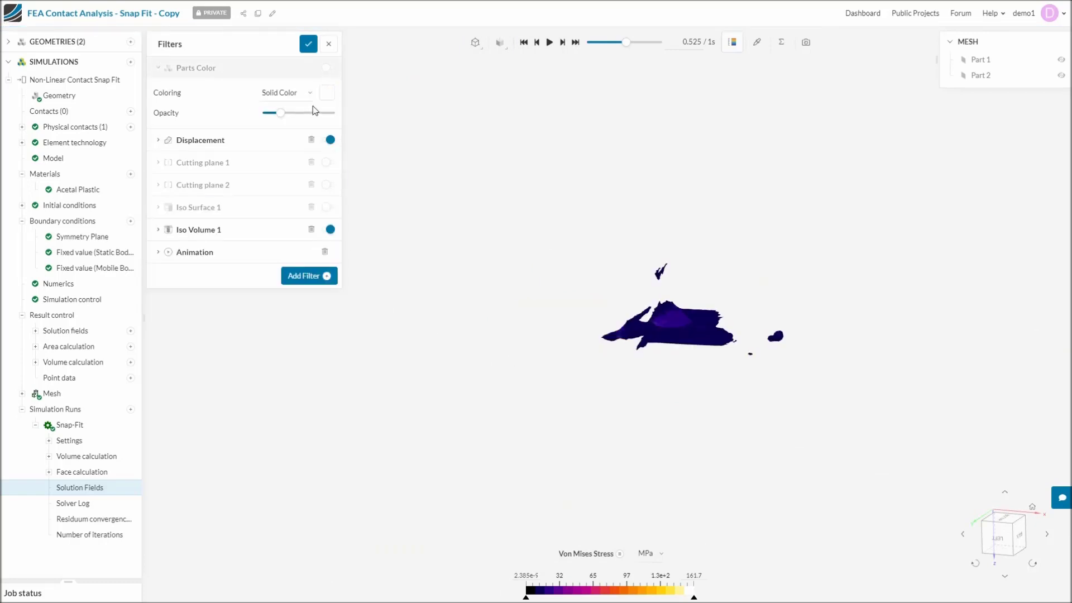
{"action": "left_click", "coordinate": [326, 68]}
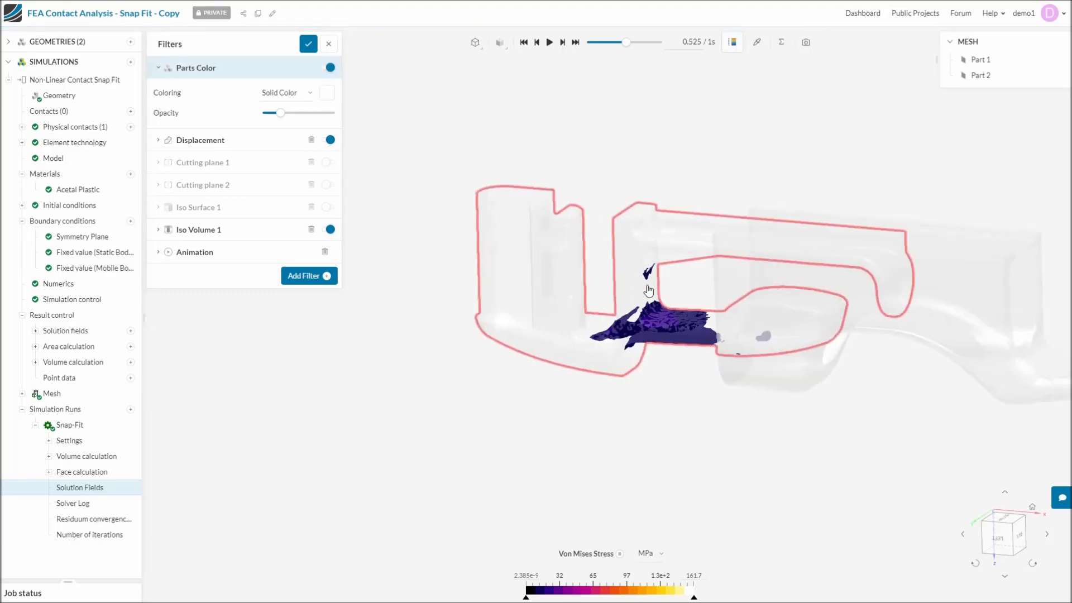
- Extend the animation range to start at 0 s and play the Time Step animation of the iso volume
{"action": "left_click", "coordinate": [195, 252]}
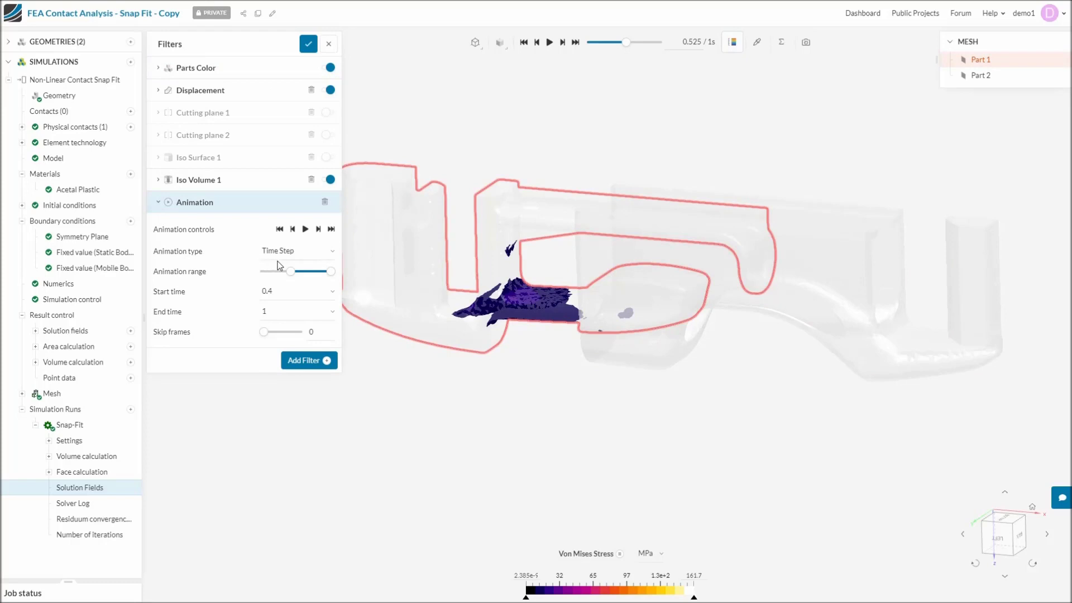
{"action": "left_click_drag", "start_coordinate": [291, 272], "coordinate": [251, 274]}
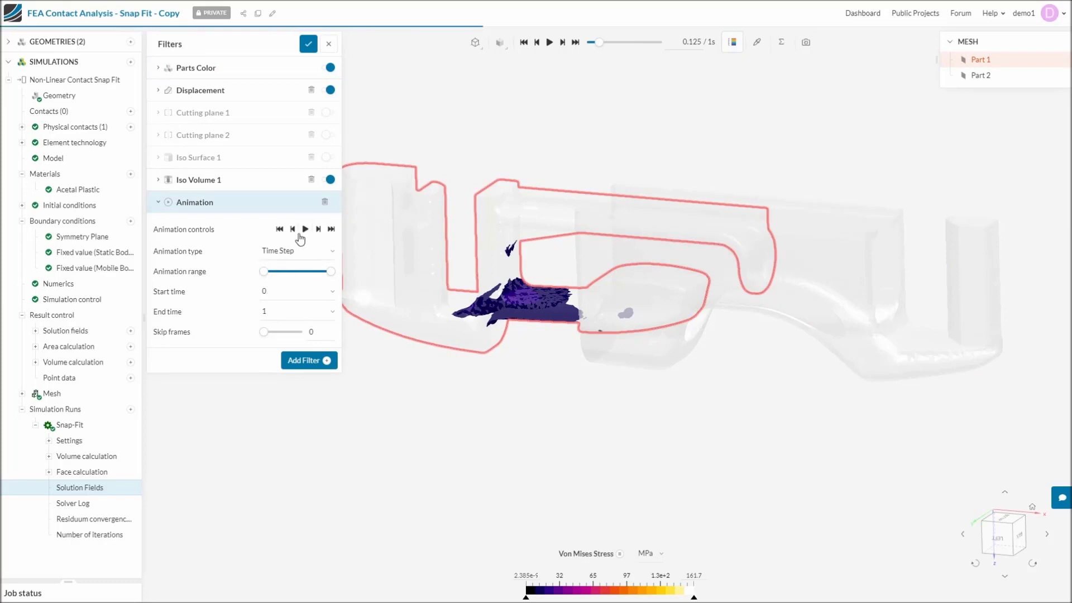
{"action": "left_click", "coordinate": [305, 230]}
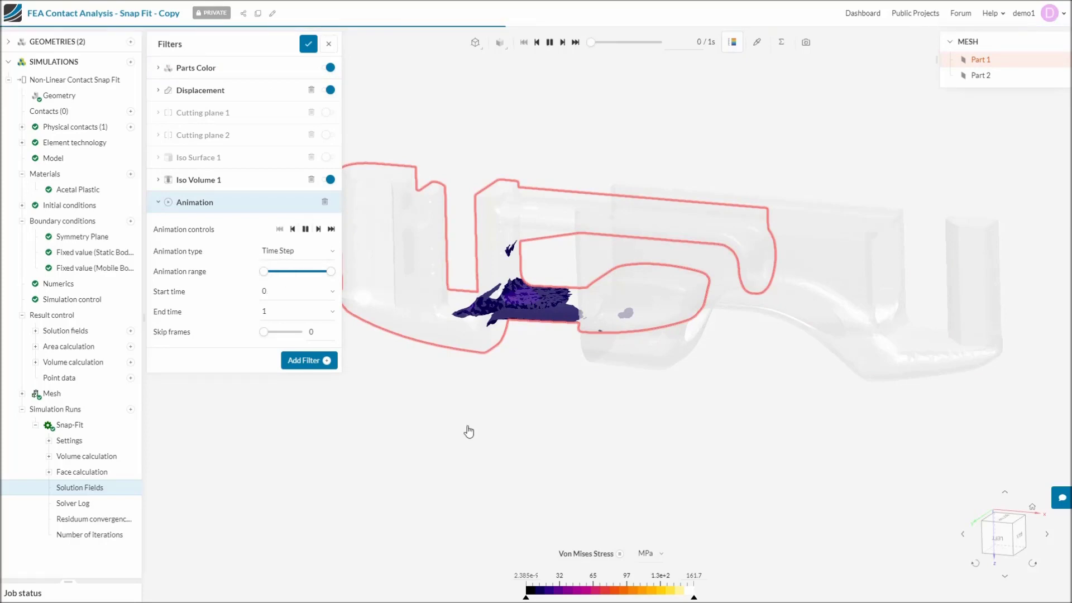